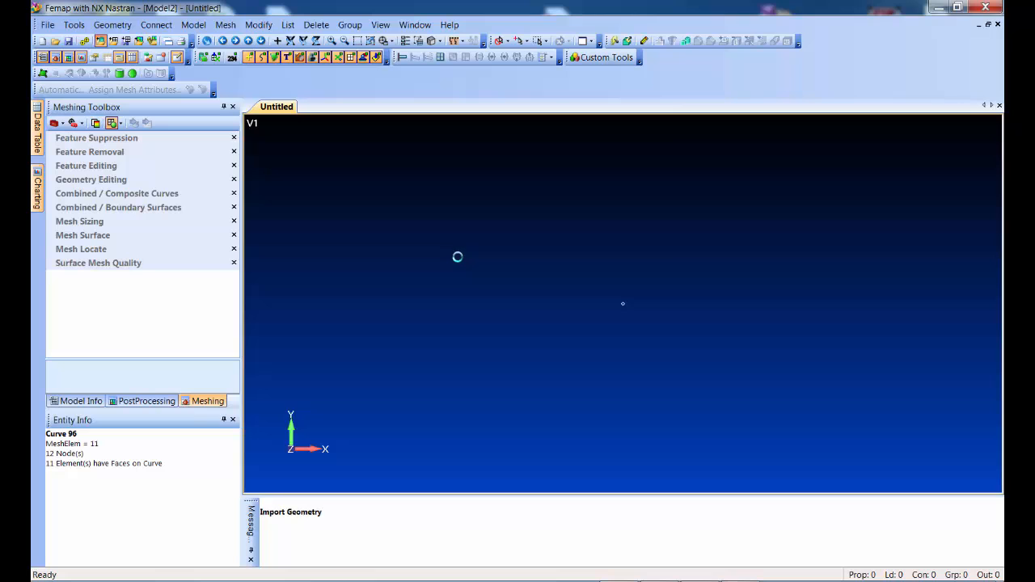
# - Import the geometry of the welded bracket assembly welded_bracket_assem.prt and examine the bracket from several sides
pyautogui.click(460, 319)
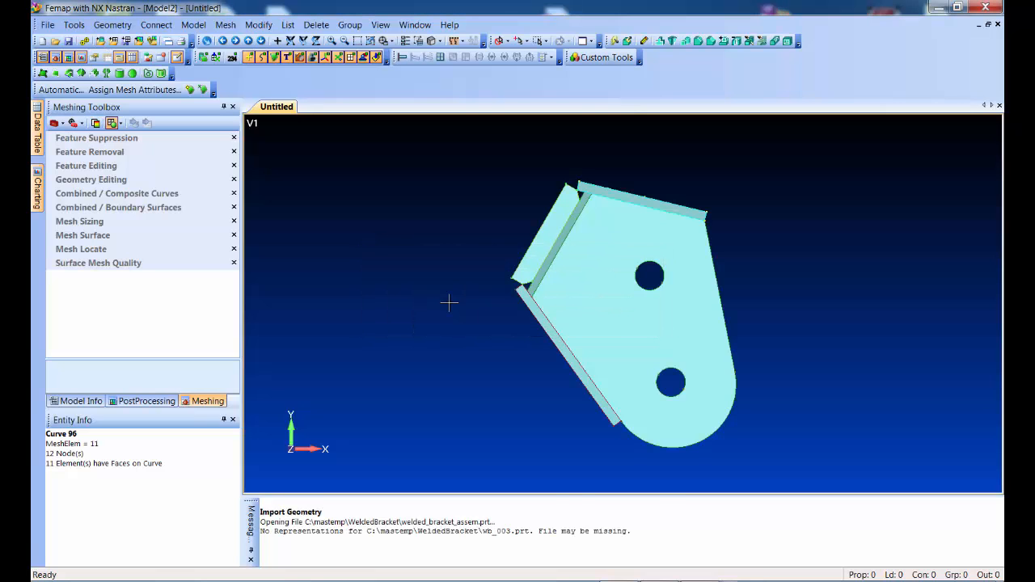
pyautogui.moveTo(574, 278); pyautogui.dragTo(549, 254, button='middle')
pyautogui.keyDown('ctrl'); pyautogui.moveTo(629, 314); pyautogui.dragTo(518, 348, button='middle'); pyautogui.keyUp('ctrl')
pyautogui.moveTo(474, 415)
pyautogui.mouseDown(button='middle')
pyautogui.moveTo(497, 415)
pyautogui.moveTo(466, 421)
pyautogui.mouseUp(button='middle')
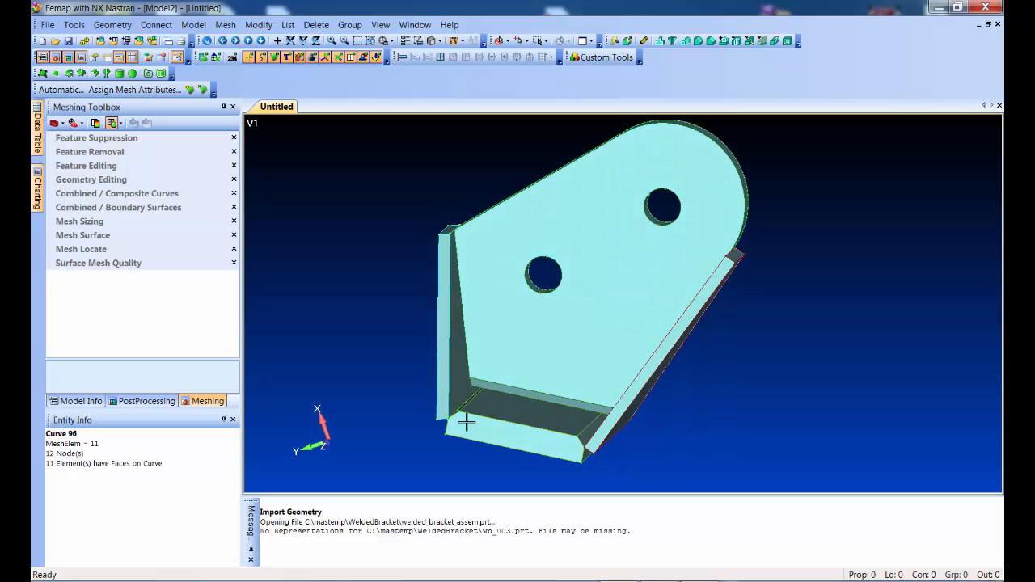
pyautogui.moveTo(597, 213); pyautogui.dragTo(553, 262, button='middle')
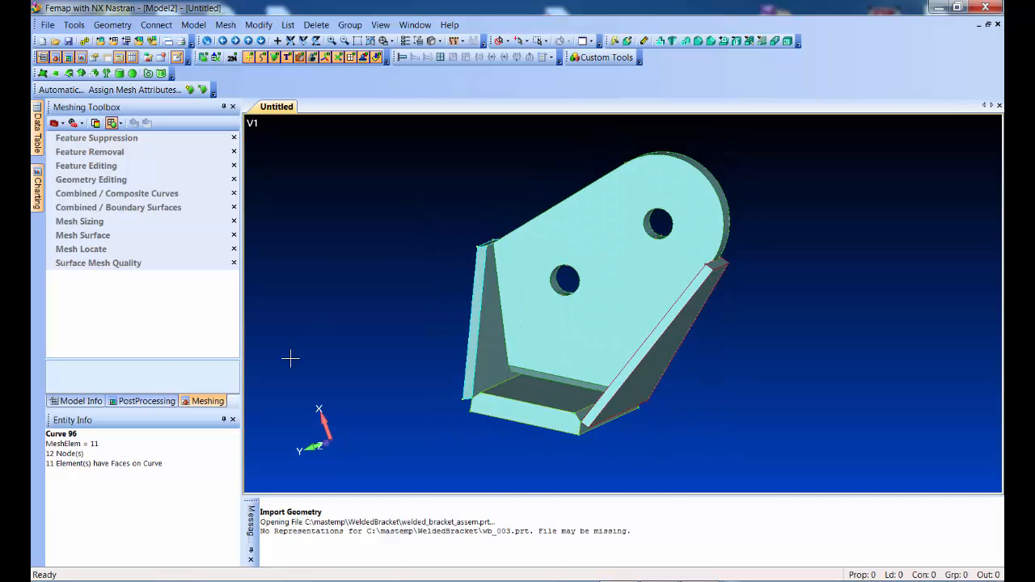
# - Generate automatic midsurfaces from all surfaces of the bracket with a target thickness of 25
pyautogui.click(85, 400)
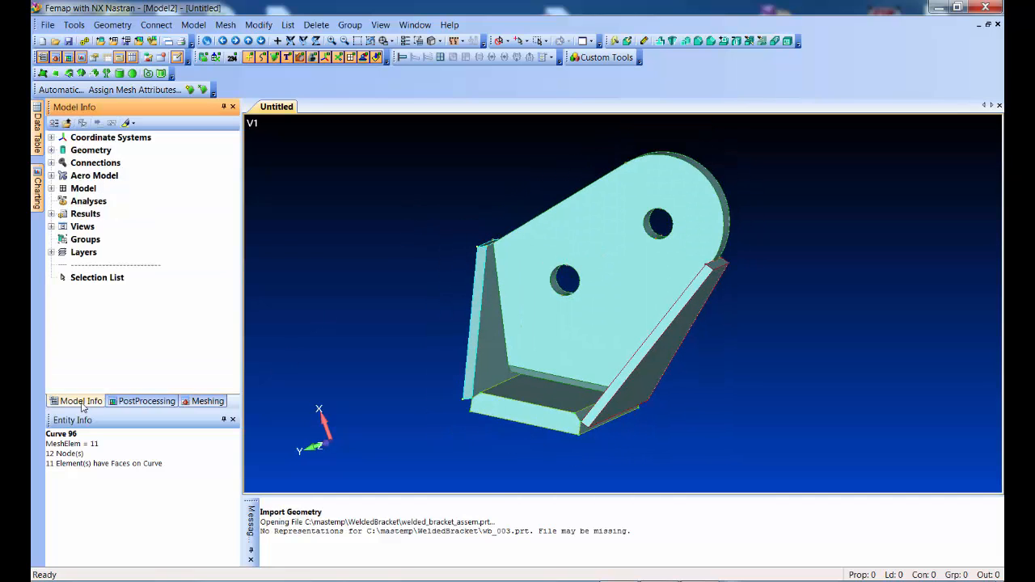
pyautogui.click(65, 90)
pyautogui.moveTo(357, 132); pyautogui.dragTo(786, 471)
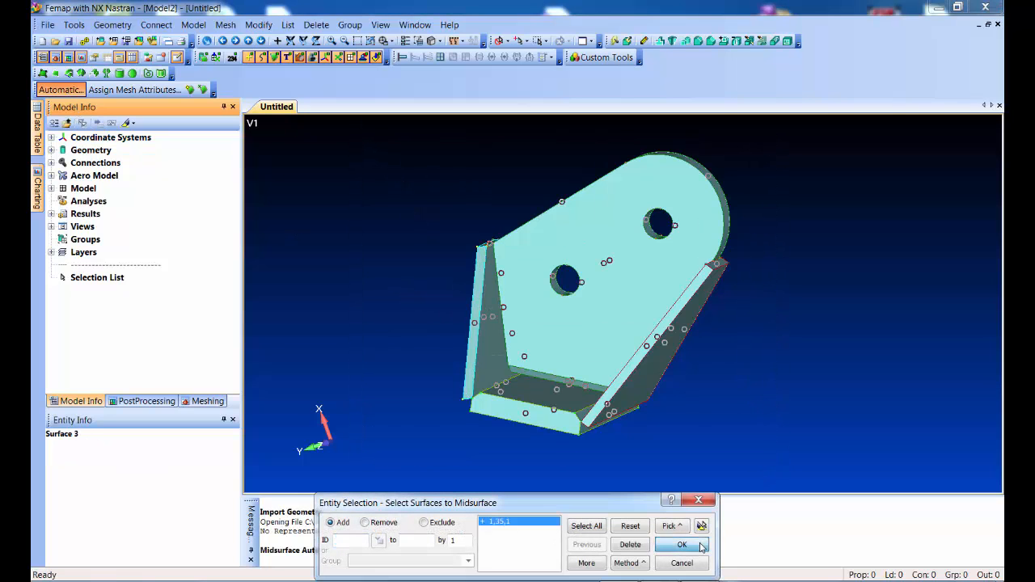
pyautogui.click(701, 547)
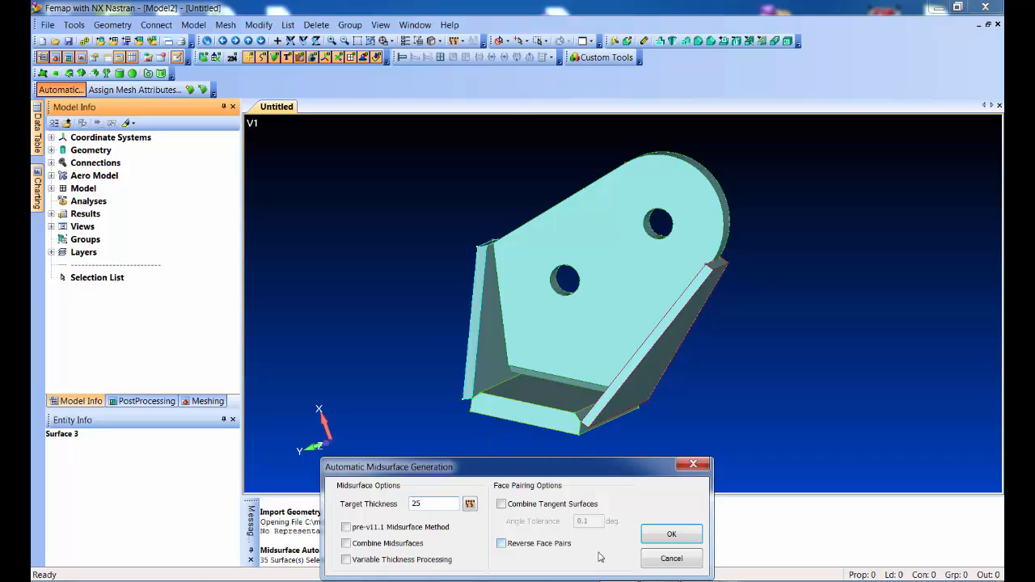
pyautogui.click(672, 533)
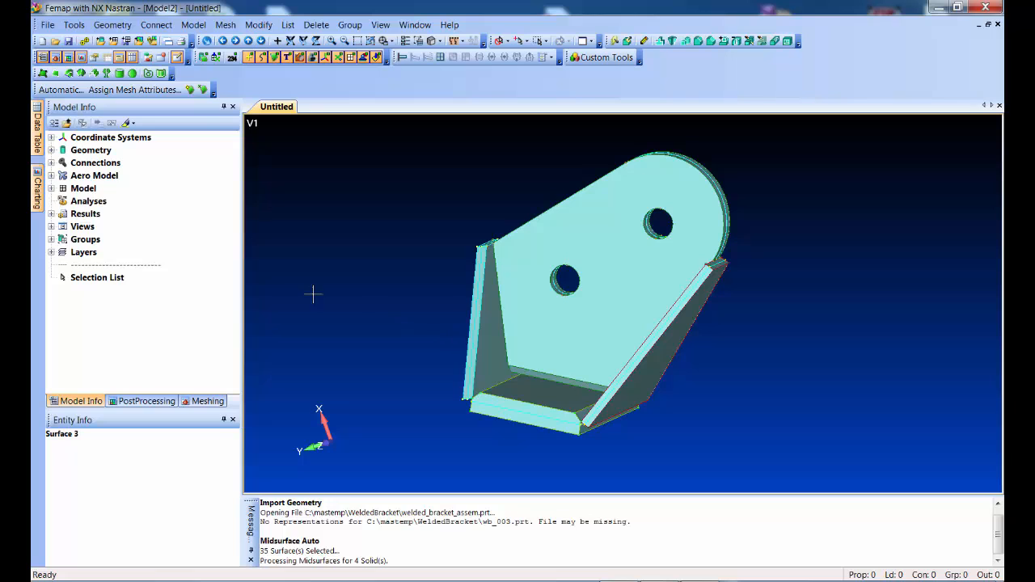
# - Hide the four original wb solids so that only their midsurfaces are displayed
pyautogui.click(51, 149)
pyautogui.click(71, 163)
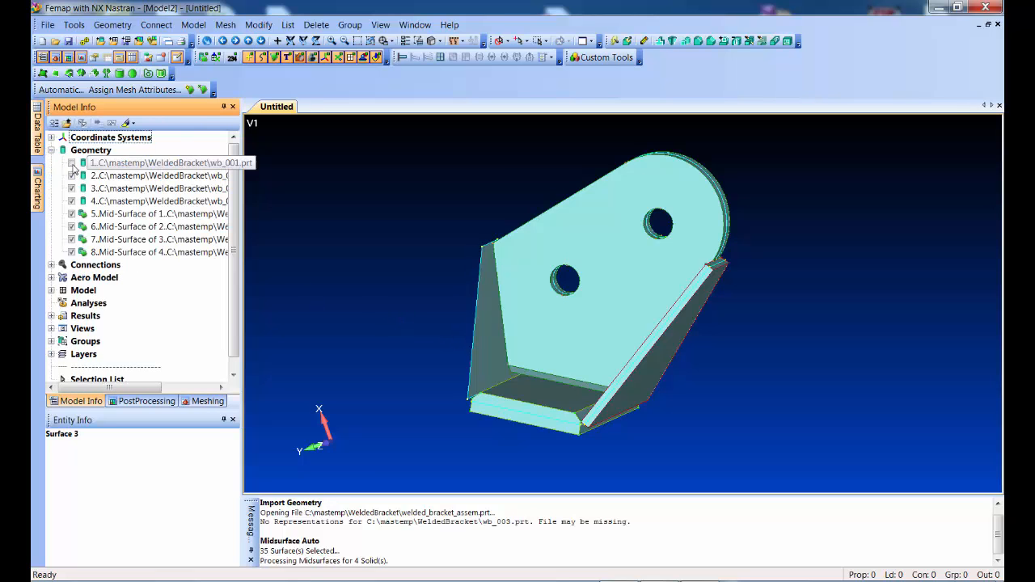
pyautogui.click(71, 176)
pyautogui.click(72, 188)
pyautogui.click(71, 200)
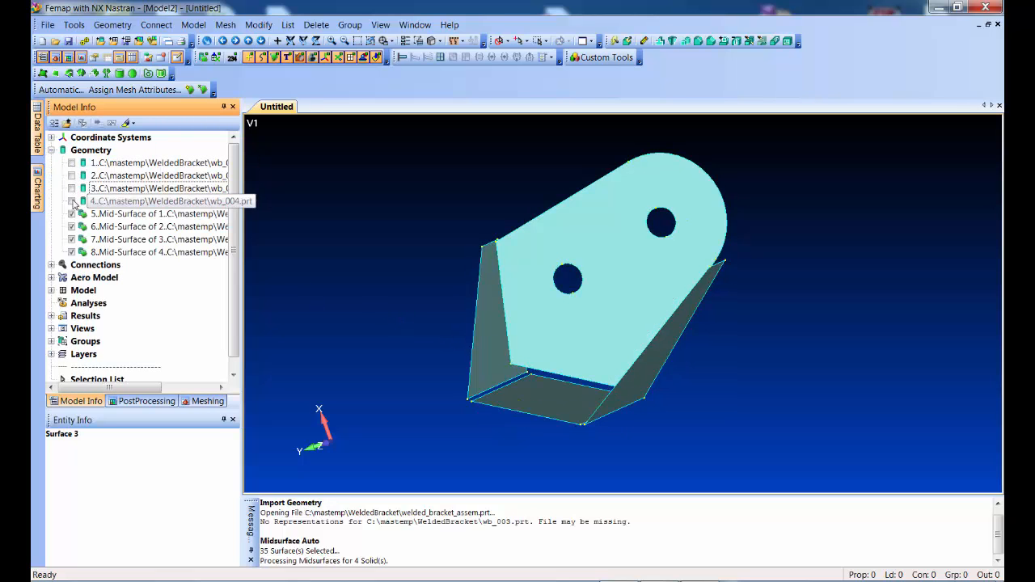
pyautogui.moveTo(397, 256); pyautogui.dragTo(398, 314, button='middle')
pyautogui.scroll(2, 394, 320)
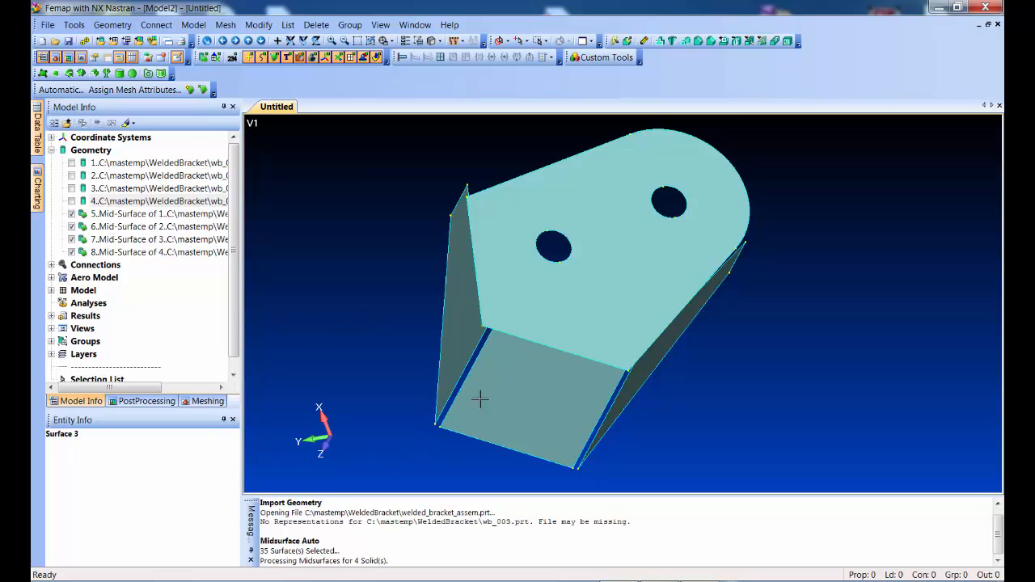
# - Dock the Meshing Toolbox on its own beside the model and set Geometry Editing to Extend to Surface in Single Surface Mode
pyautogui.click(209, 401)
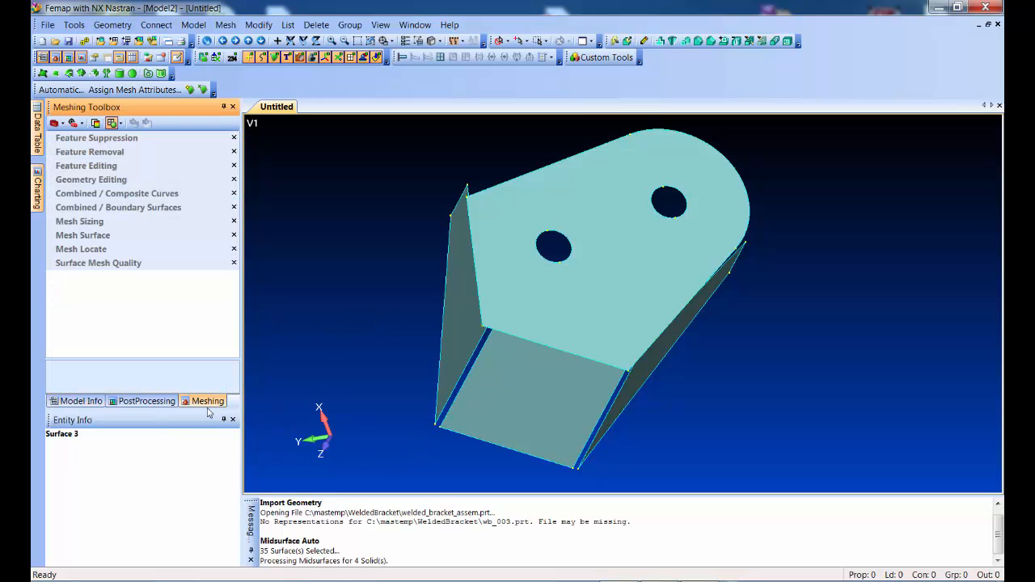
pyautogui.moveTo(202, 406); pyautogui.dragTo(984, 333)
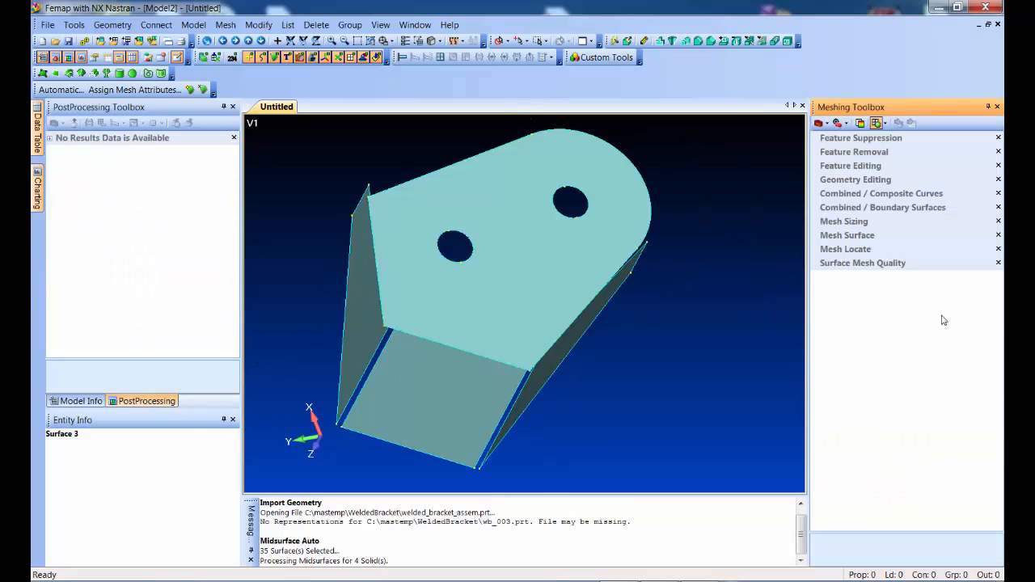
pyautogui.click(885, 181)
pyautogui.click(913, 277)
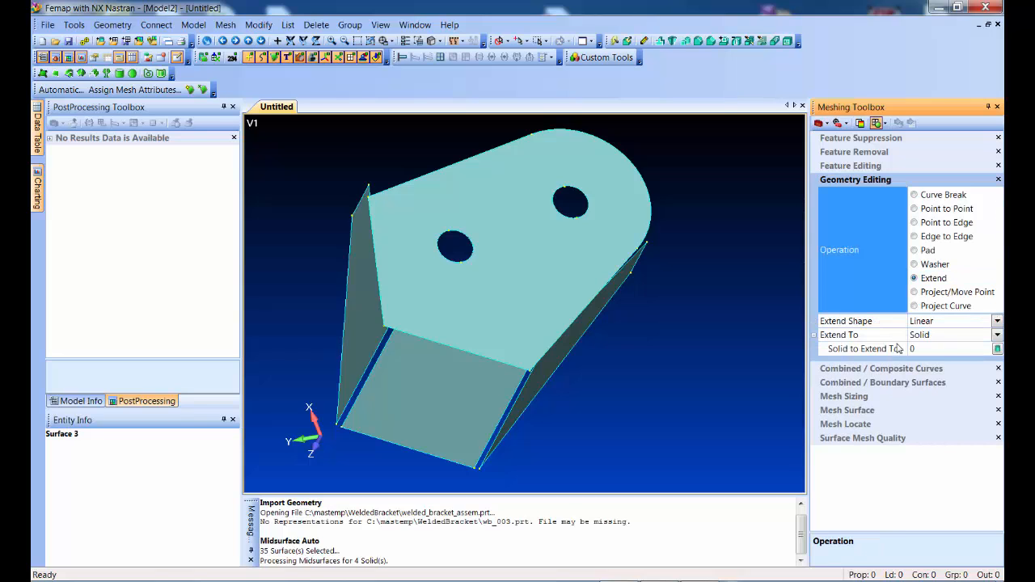
pyautogui.click(998, 335)
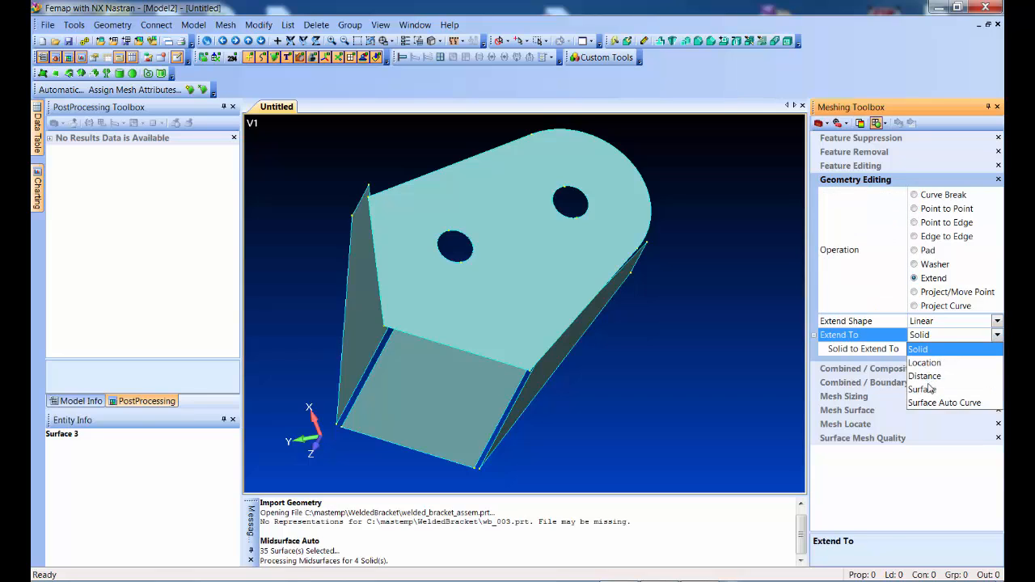
pyautogui.click(928, 389)
pyautogui.click(913, 351)
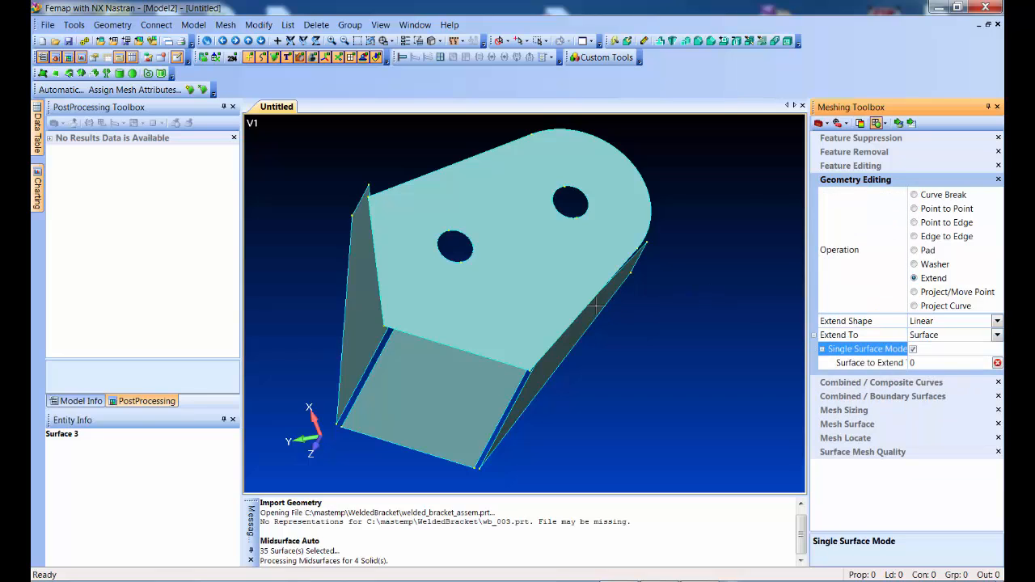
# - Extend the small end plate's two side edges to the midsurfaces of the adjoining side flanges
pyautogui.click(897, 123)
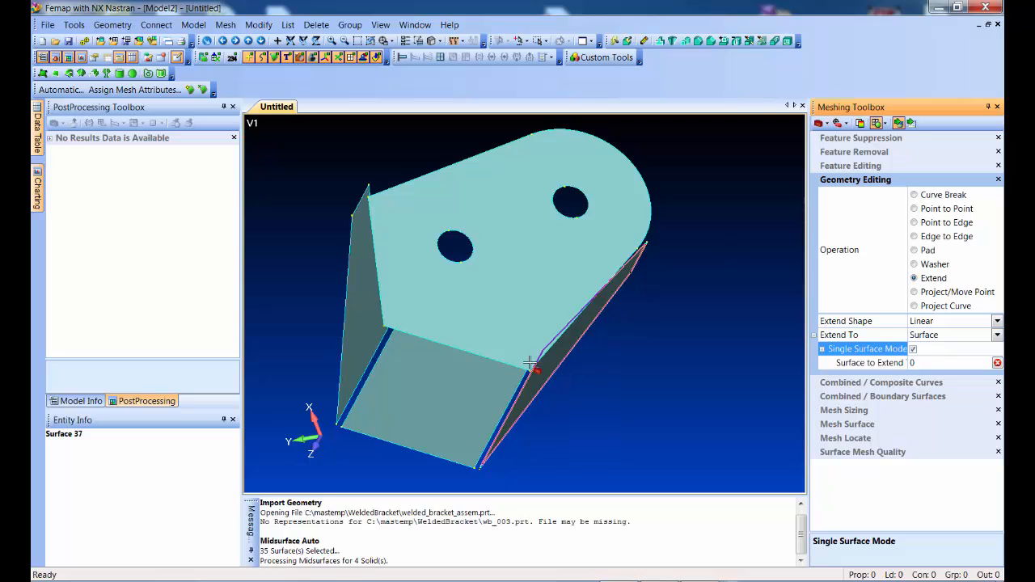
pyautogui.click(433, 393)
pyautogui.click(391, 364)
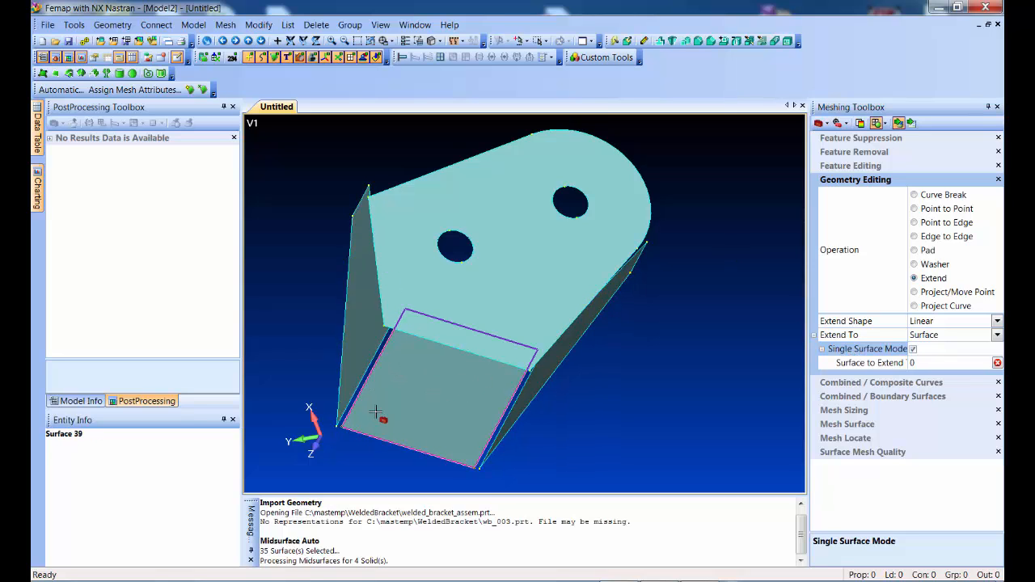
pyautogui.click(399, 398)
pyautogui.click(381, 369)
pyautogui.moveTo(382, 368); pyautogui.dragTo(544, 339, button='middle')
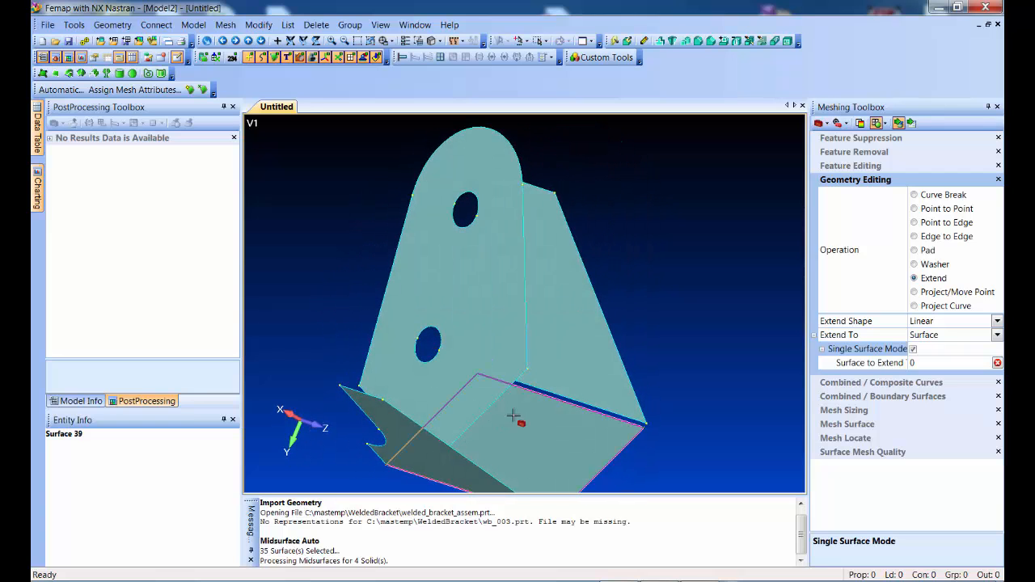
pyautogui.click(558, 341)
pyautogui.click(558, 406)
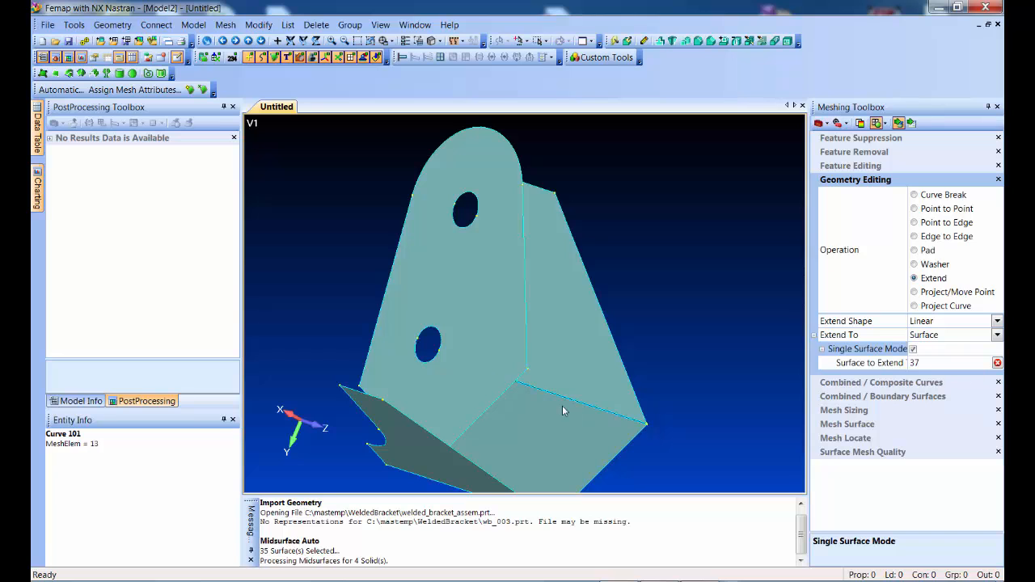
pyautogui.moveTo(550, 427)
pyautogui.mouseDown(button='middle')
pyautogui.moveTo(523, 388)
pyautogui.moveTo(539, 426)
pyautogui.mouseUp(button='middle')
pyautogui.click(538, 426)
pyautogui.click(586, 402)
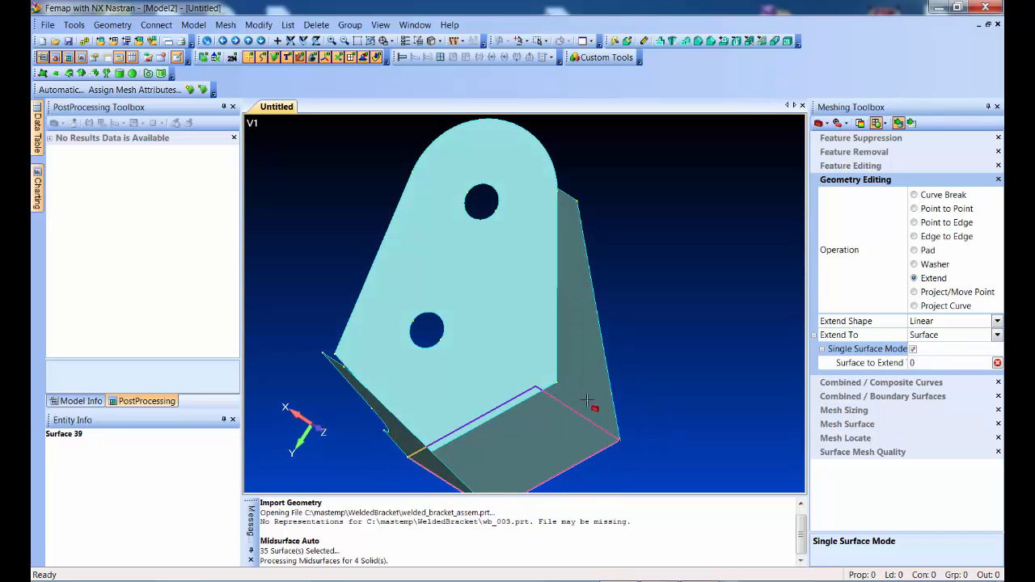
# - Extend the holed plate's side edges to the midsurfaces of the two side flanges
pyautogui.moveTo(689, 417); pyautogui.dragTo(438, 291, button='middle')
pyautogui.click(438, 291)
pyautogui.click(452, 266)
pyautogui.moveTo(326, 335); pyautogui.dragTo(445, 337, button='middle')
pyautogui.click(544, 275)
pyautogui.click(544, 263)
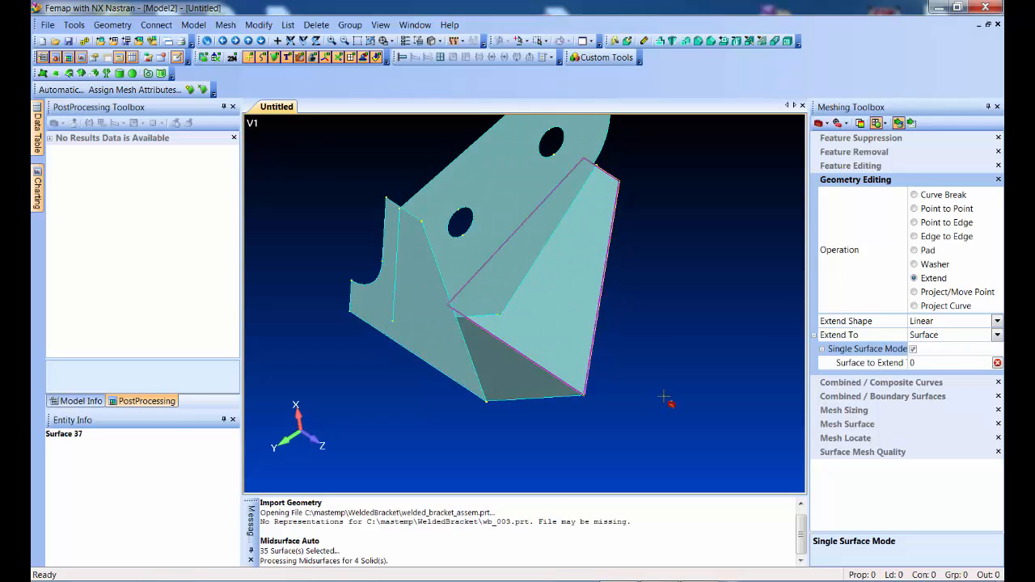
# - Extend curves 99 and 115 at the holed plate's lower edge to the end plate's surface 39 using multiple curve selection
pyautogui.moveTo(664, 397); pyautogui.dragTo(617, 381, button='middle')
pyautogui.scroll(5, 619, 383)
pyautogui.click(504, 388)
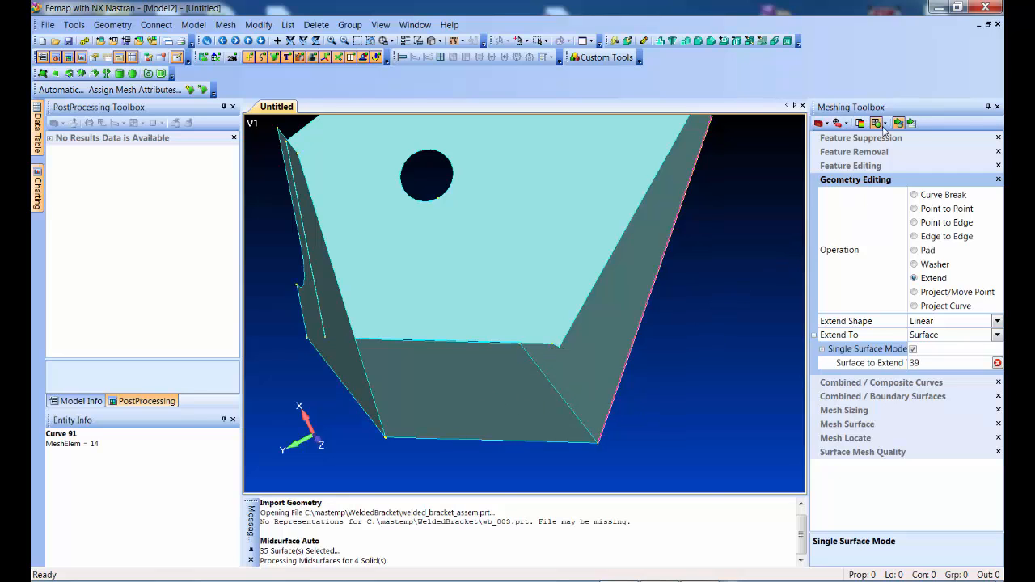
pyautogui.click(912, 122)
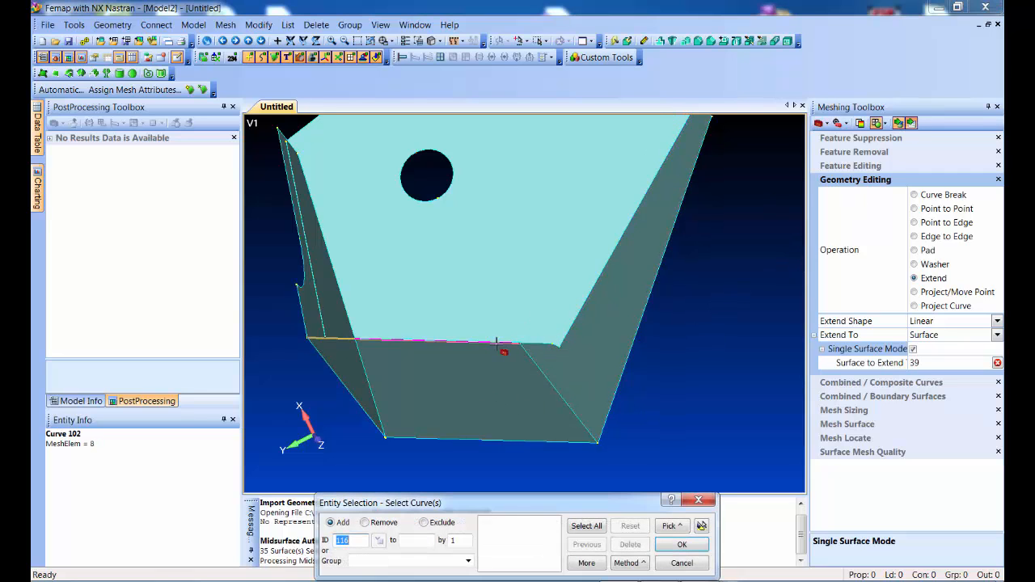
pyautogui.moveTo(518, 342); pyautogui.dragTo(501, 326, button='middle')
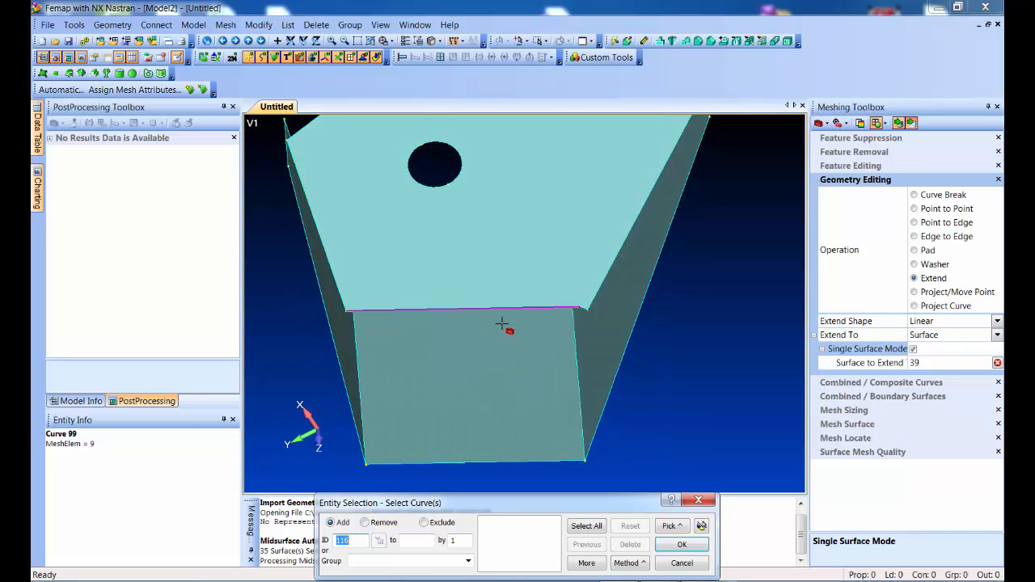
pyautogui.click(502, 324)
pyautogui.click(579, 310)
pyautogui.press('Return')
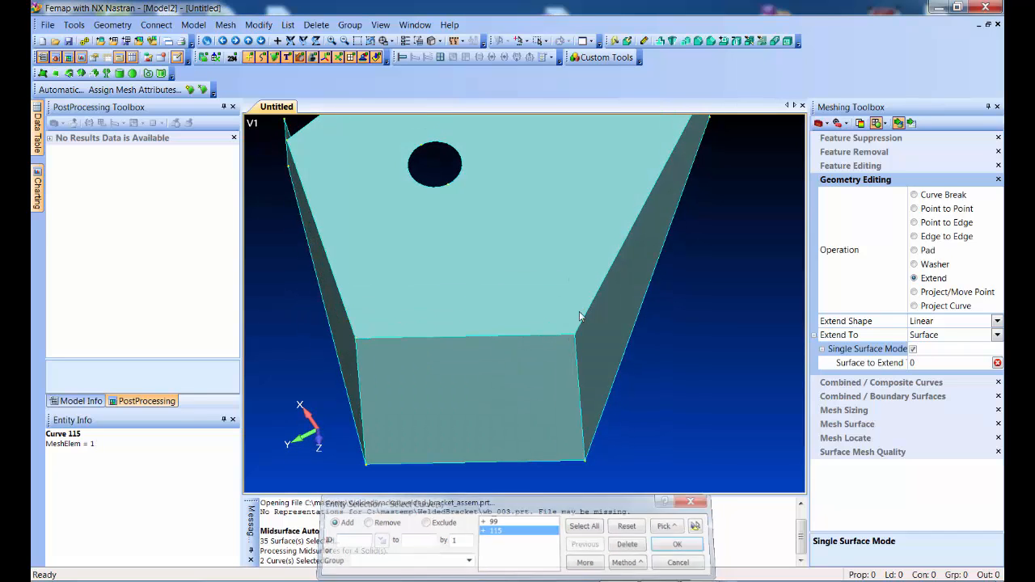
pyautogui.moveTo(697, 336); pyautogui.dragTo(655, 372, button='middle')
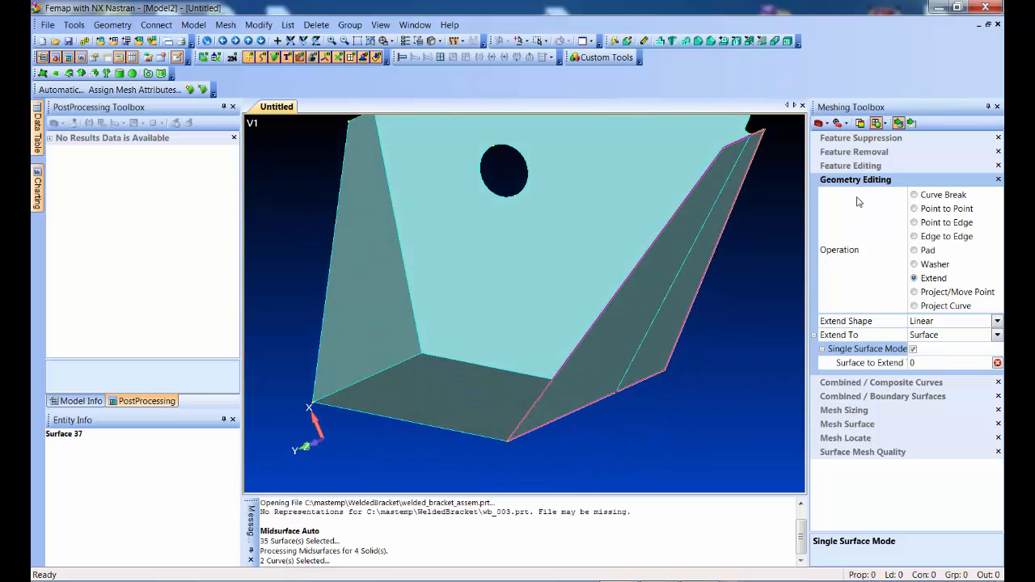
pyautogui.click(898, 127)
# - Use Project/Move Point with Curve as target to move the holed plate's overhanging corner onto the adjoining side flange's end edge
pyautogui.moveTo(541, 304); pyautogui.dragTo(534, 348, button='middle')
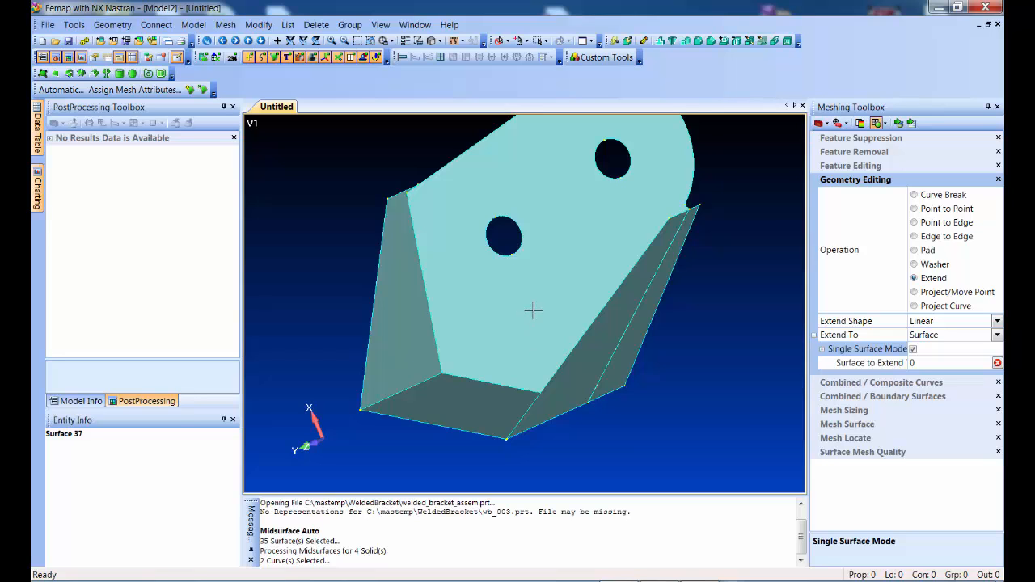
pyautogui.keyDown('ctrl'); pyautogui.moveTo(513, 245); pyautogui.dragTo(617, 314, button='middle'); pyautogui.keyUp('ctrl')
pyautogui.keyDown('shift'); pyautogui.moveTo(579, 229); pyautogui.dragTo(575, 374, button='middle'); pyautogui.keyUp('shift')
pyautogui.moveTo(490, 201); pyautogui.dragTo(505, 210, button='middle')
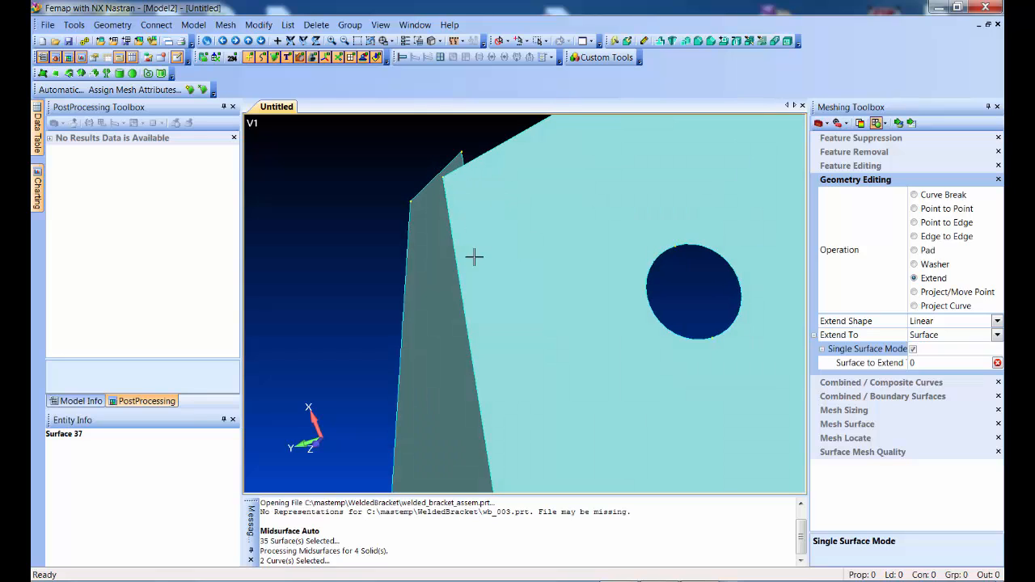
pyautogui.click(935, 296)
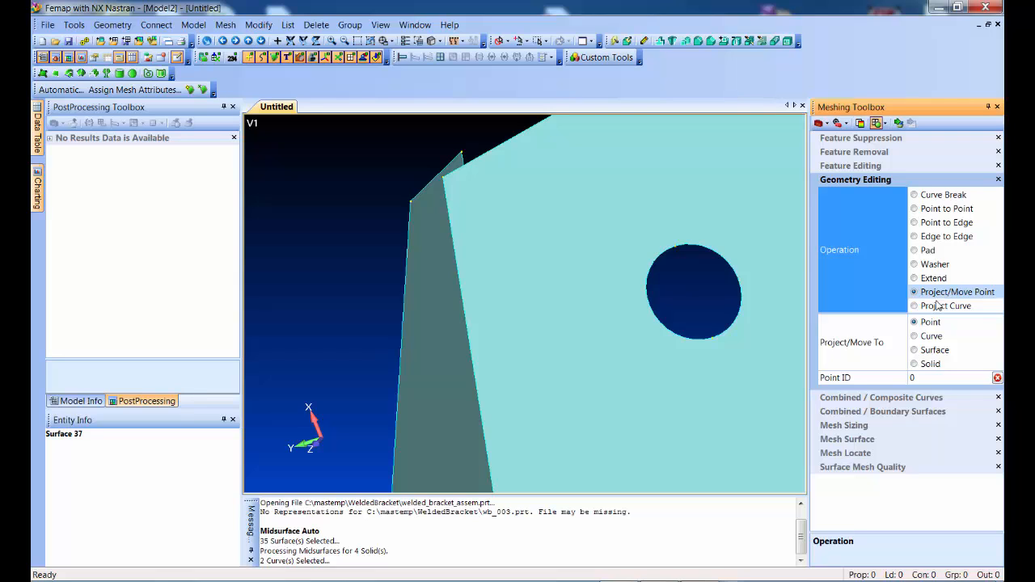
pyautogui.click(935, 339)
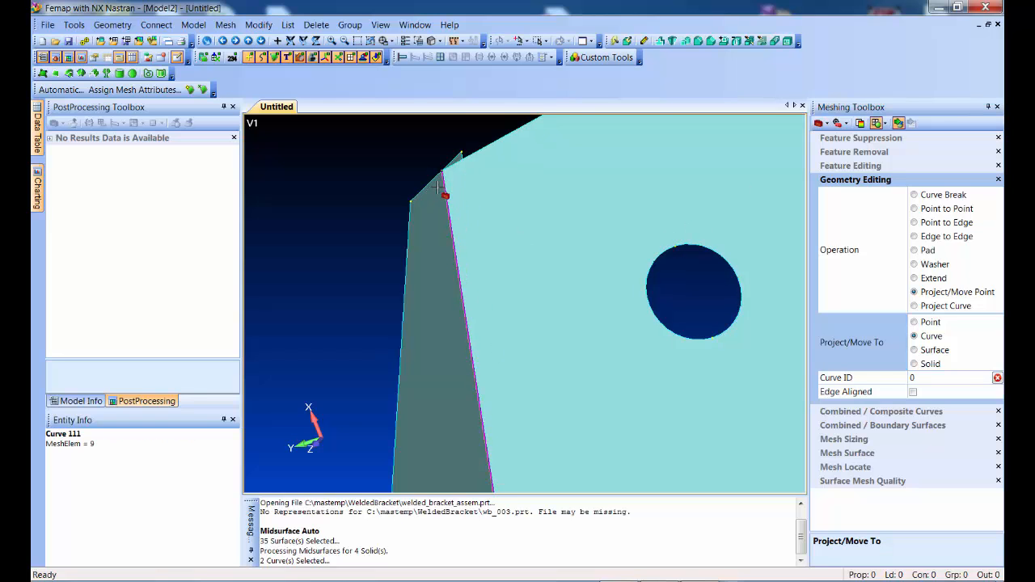
# - Project the holed plate's two corner points beside the rounded end onto the other side flange's end edge, curve 90
pyautogui.moveTo(493, 363); pyautogui.dragTo(495, 402, button='middle')
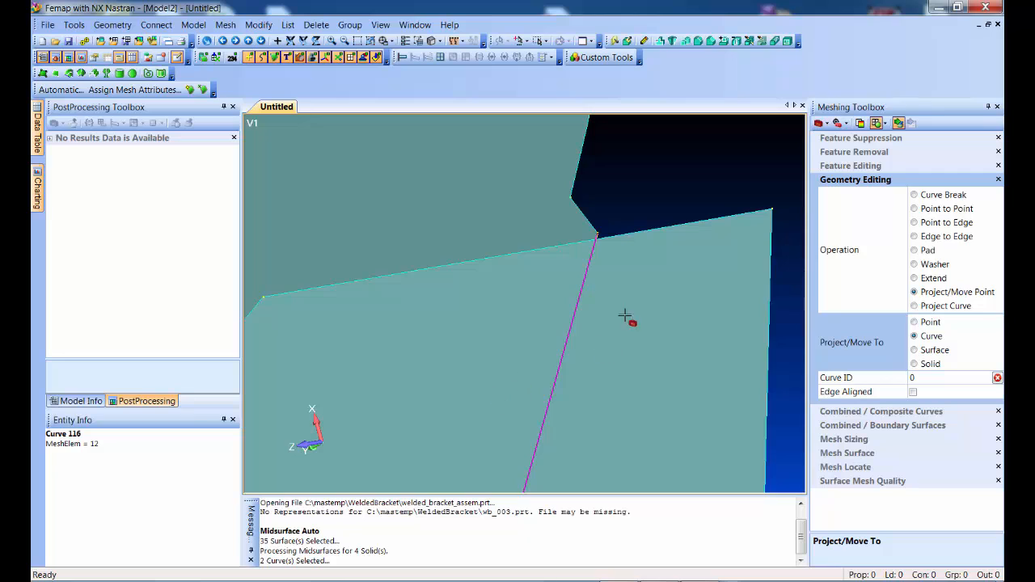
pyautogui.click(652, 229)
pyautogui.click(613, 230)
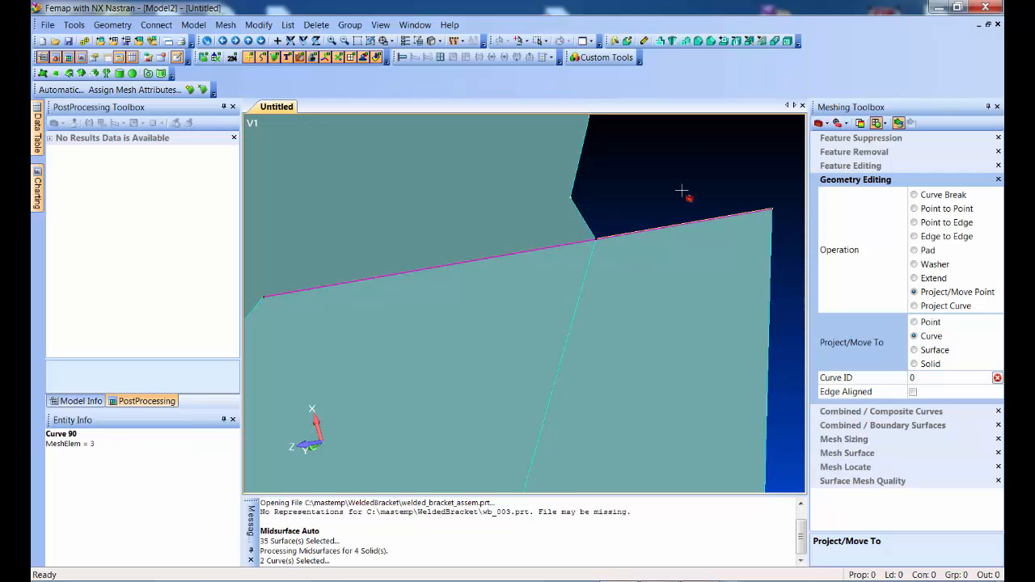
pyautogui.click(654, 228)
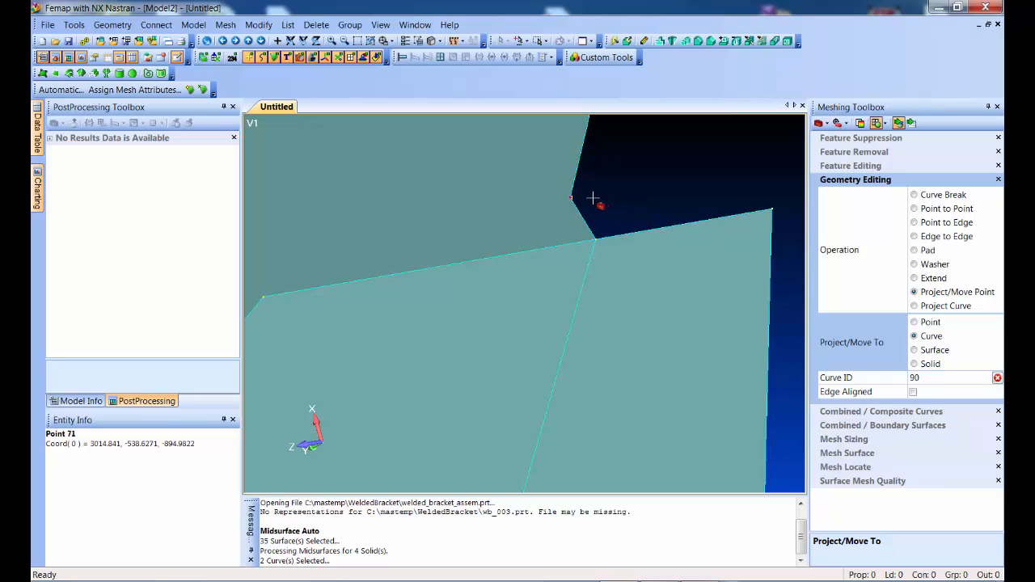
pyautogui.scroll(-5, 593, 199)
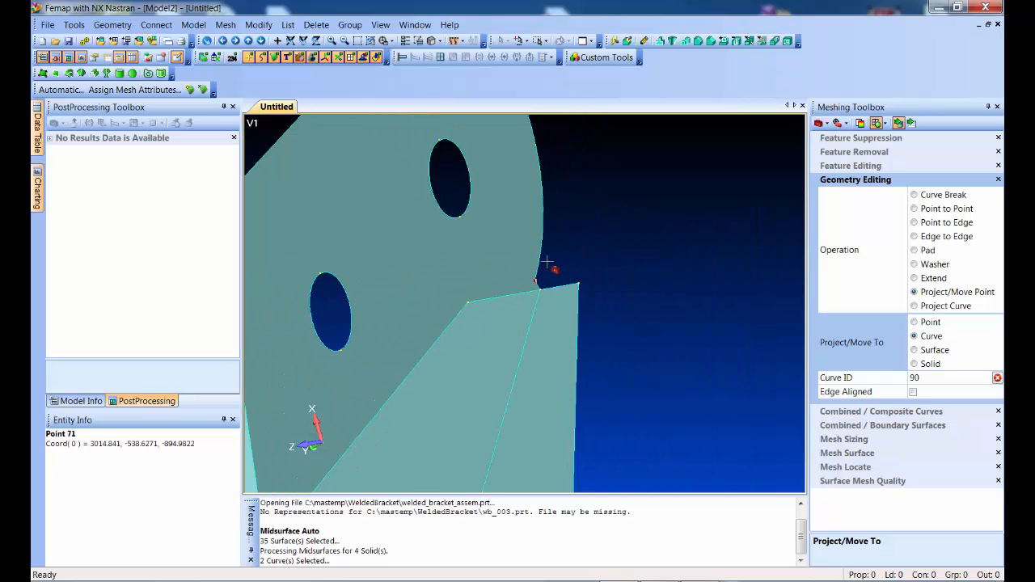
pyautogui.click(547, 262)
pyautogui.scroll(-5, 679, 265)
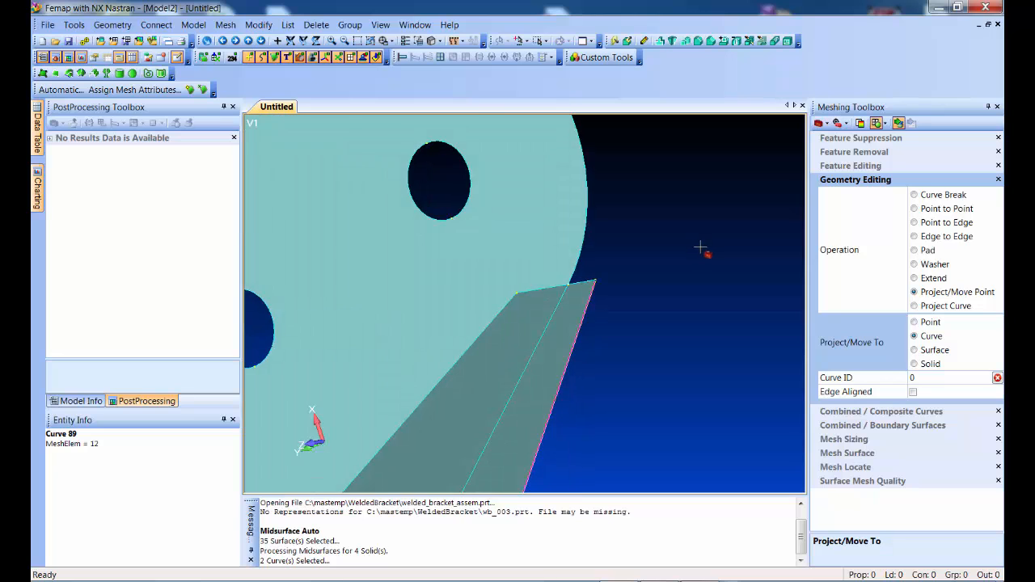
# - Join the four midsurface solids of the bracket with NonManifold Add, using Incremental Checking, and inspect the joined model's free edges
pyautogui.keyDown('ctrl'); pyautogui.moveTo(589, 388); pyautogui.dragTo(652, 347, button='middle'); pyautogui.keyUp('ctrl')
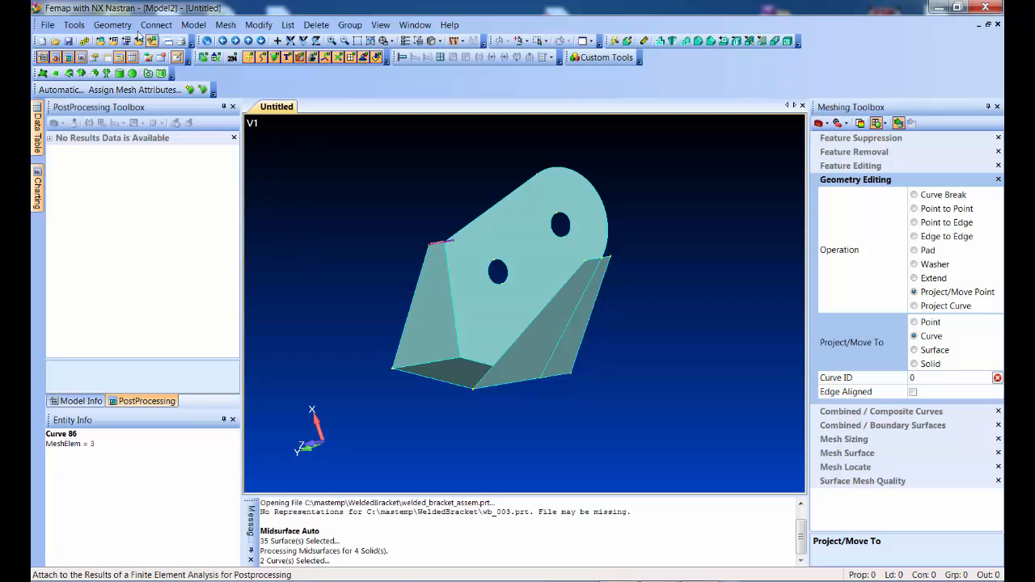
pyautogui.click(113, 24)
pyautogui.moveTo(161, 164)
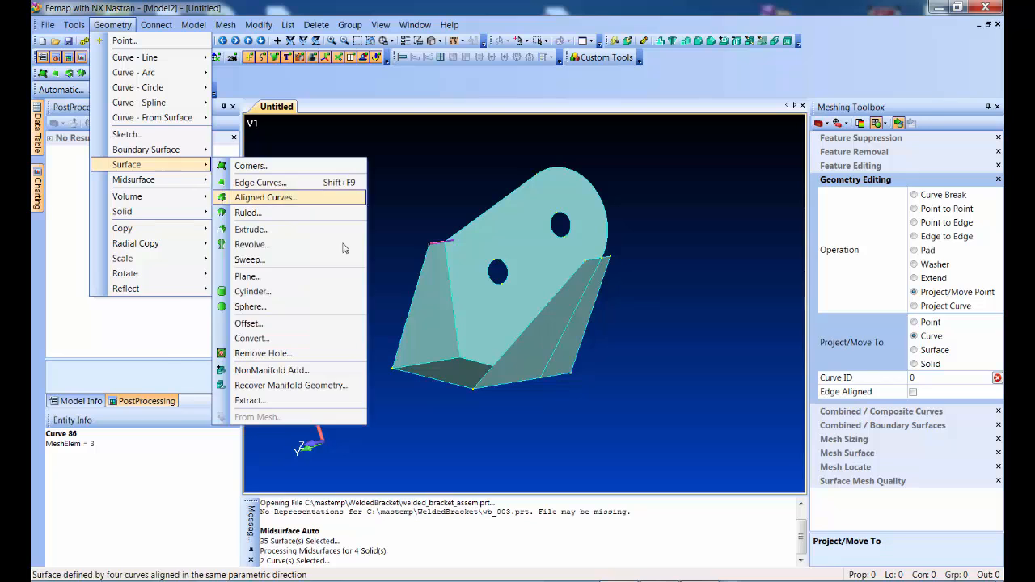
pyautogui.click(313, 372)
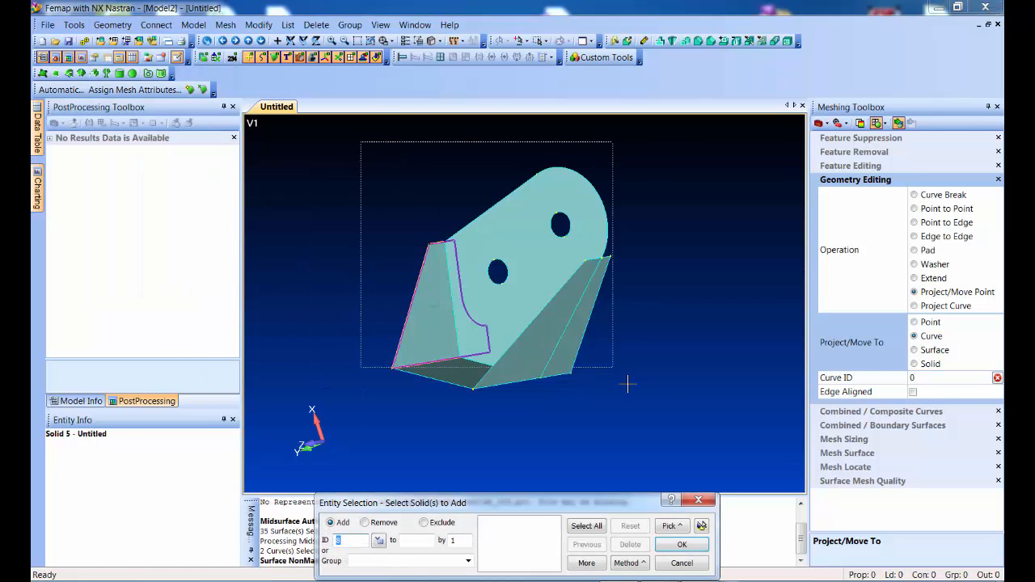
pyautogui.click(700, 544)
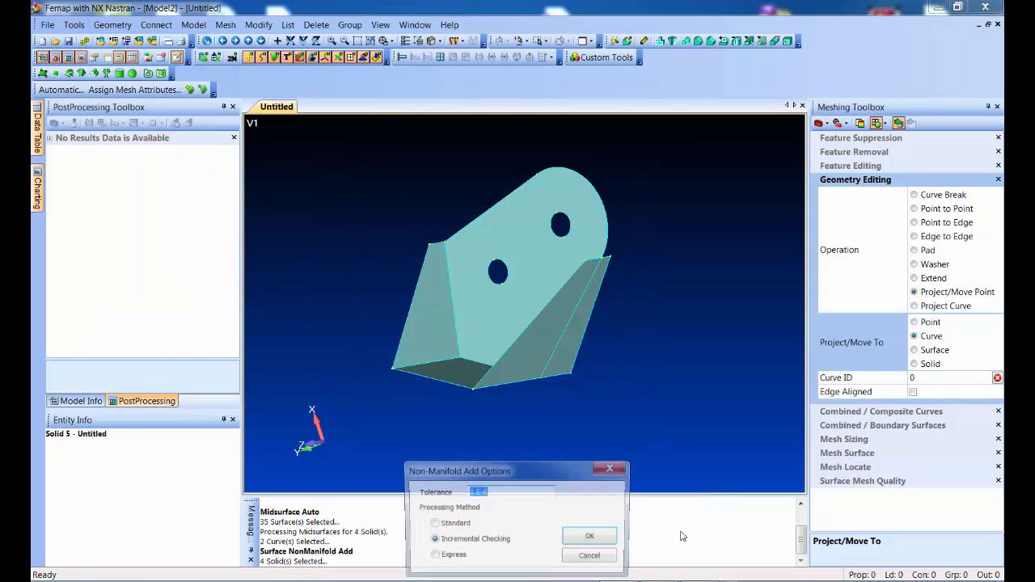
pyautogui.click(595, 539)
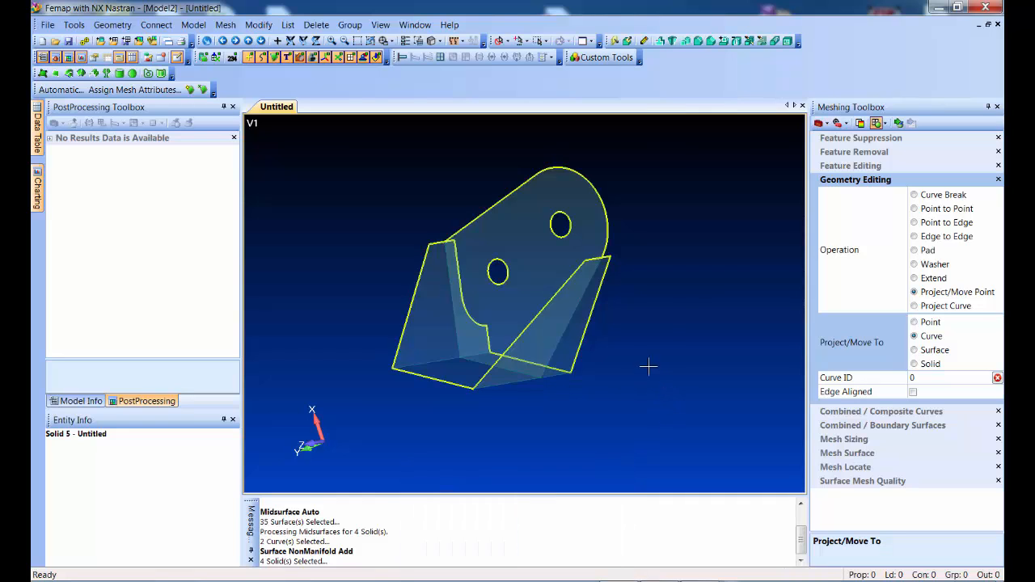
pyautogui.moveTo(668, 277); pyautogui.dragTo(666, 302, button='middle')
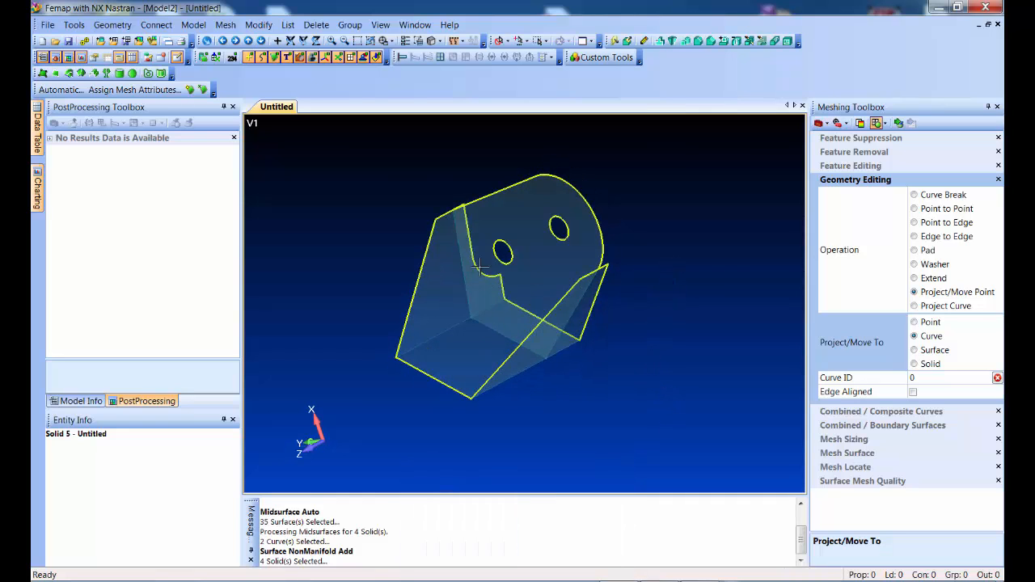
pyautogui.keyDown('ctrl'); pyautogui.moveTo(675, 245); pyautogui.dragTo(673, 262, button='middle'); pyautogui.keyUp('ctrl')
pyautogui.scroll(5, 674, 259)
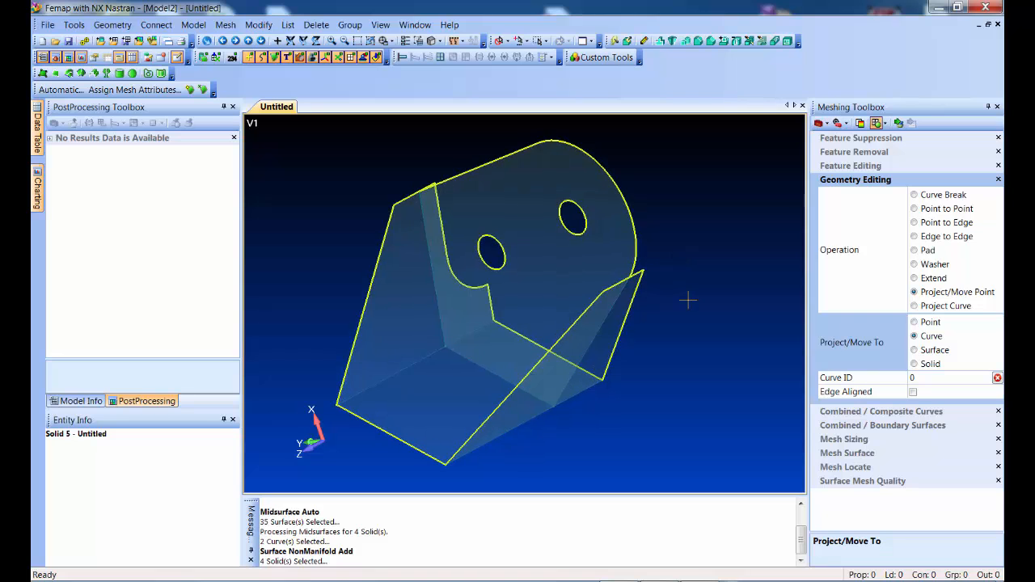
pyautogui.hotkey('ctrl', 'g')
pyautogui.moveTo(666, 384); pyautogui.dragTo(672, 348, button='middle')
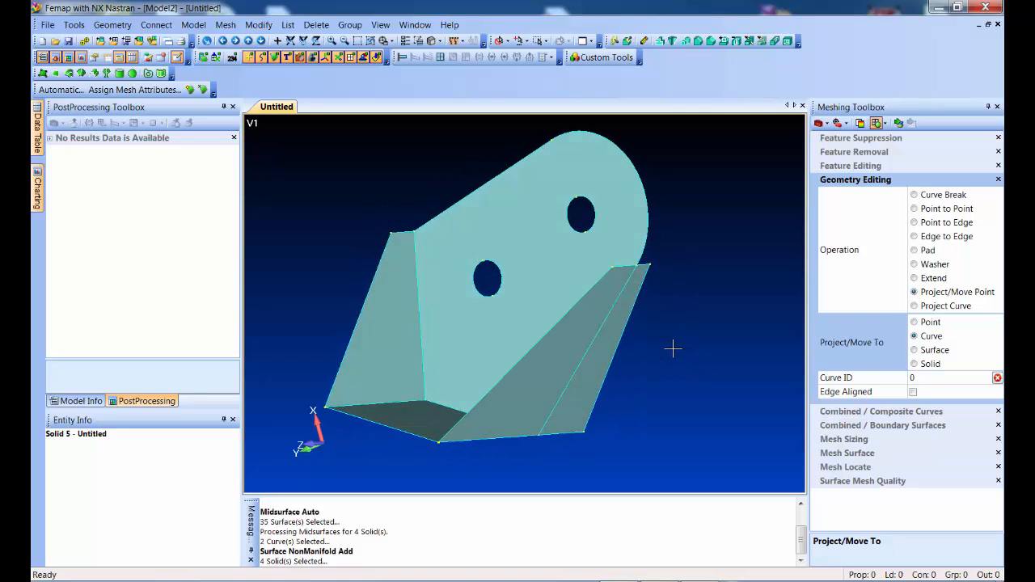
# - Use the Locator to search for curves that are short edges, based on 5% of global mesh size, and zoom in on the first
pyautogui.click(838, 124)
pyautogui.click(923, 168)
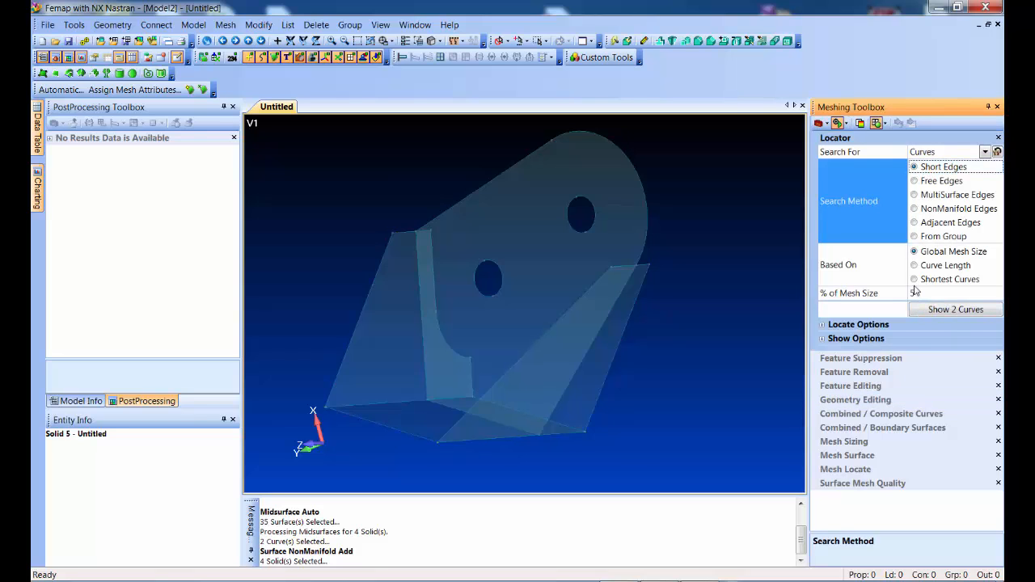
pyautogui.click(839, 124)
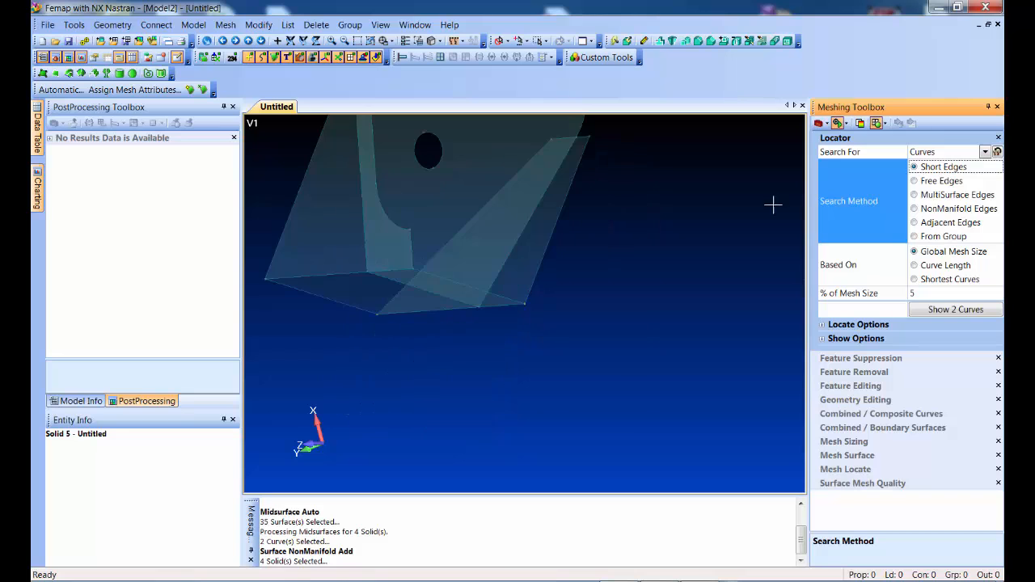
pyautogui.scroll(8, 615, 316)
pyautogui.moveTo(668, 239); pyautogui.dragTo(634, 257, button='middle')
pyautogui.moveTo(600, 317); pyautogui.dragTo(491, 346, button='middle')
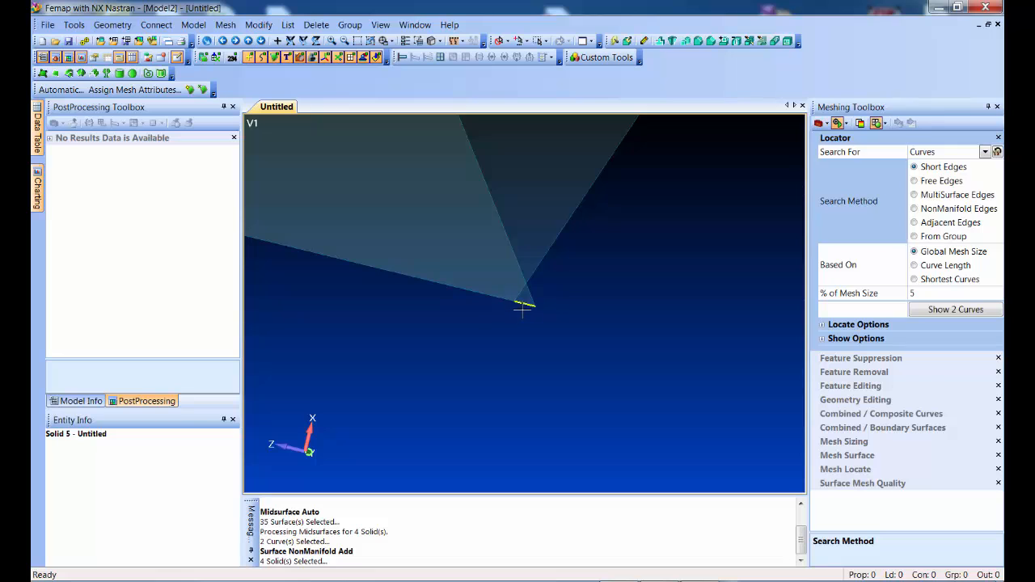
# - Collapse the located short edge at the end plate's corner using Project/Move Point with Point as the target
pyautogui.click(868, 402)
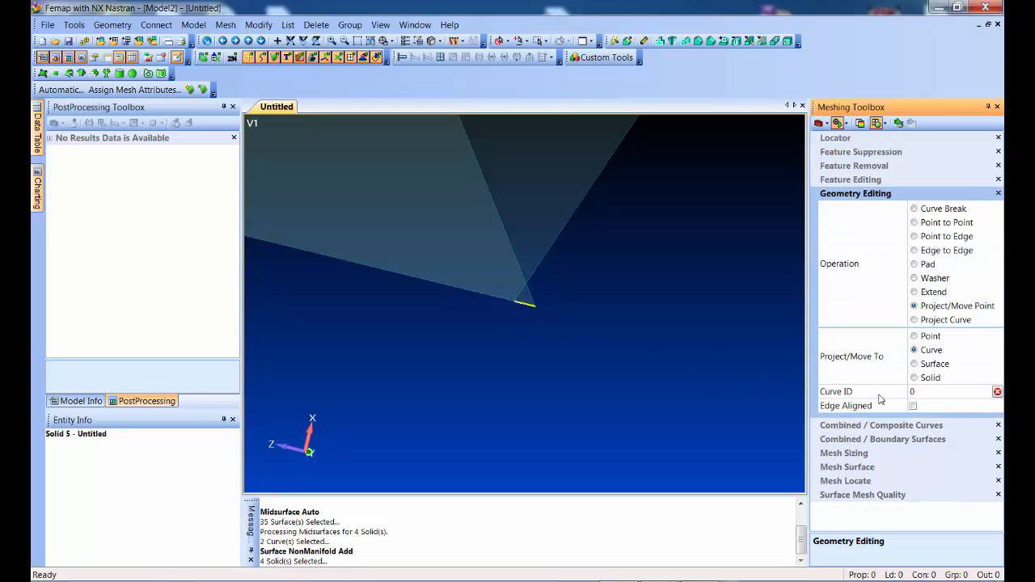
pyautogui.click(916, 336)
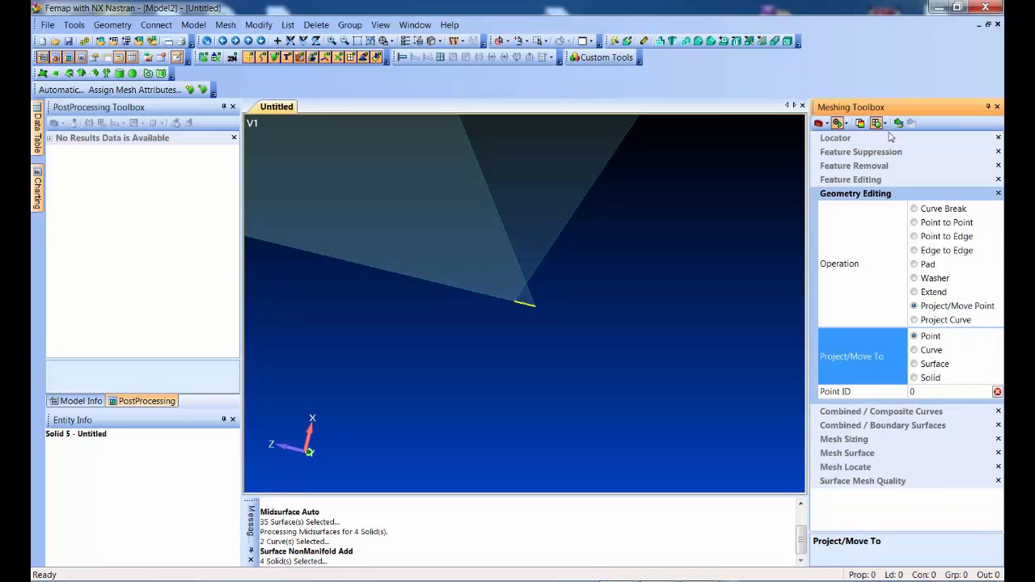
pyautogui.click(511, 312)
pyautogui.click(535, 320)
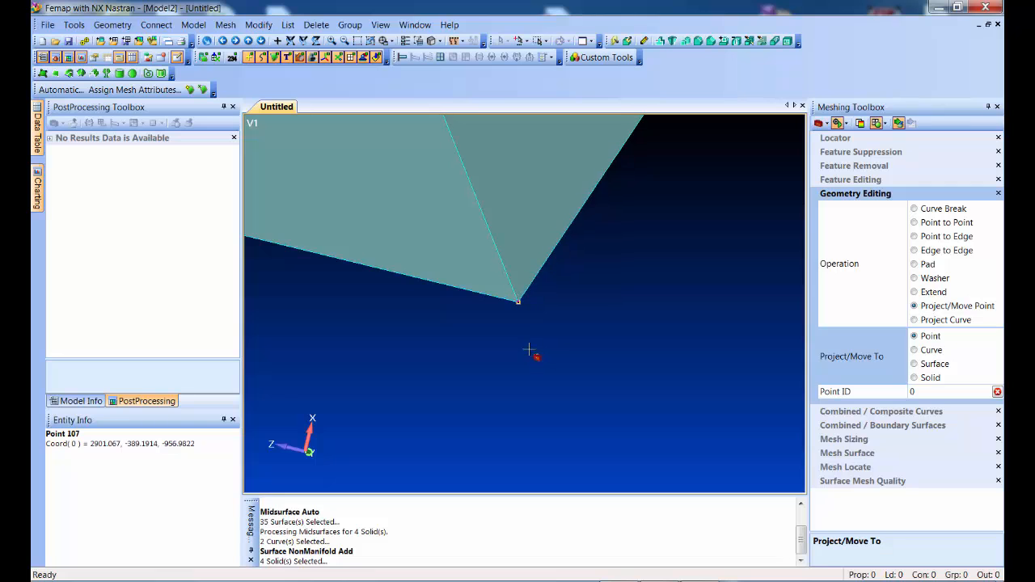
# - Advance to the other short edge at the end plate's opposite corner and move its end point onto the adjacent corner point
pyautogui.click(838, 123)
pyautogui.moveTo(500, 342); pyautogui.dragTo(593, 340, button='middle')
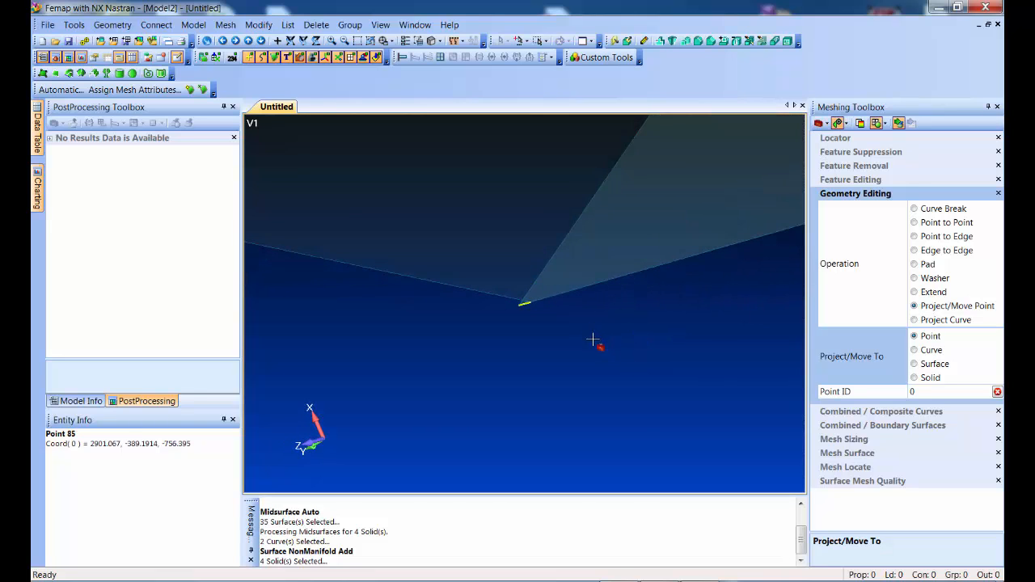
pyautogui.click(583, 326)
pyautogui.click(521, 339)
pyautogui.scroll(-10, 517, 357)
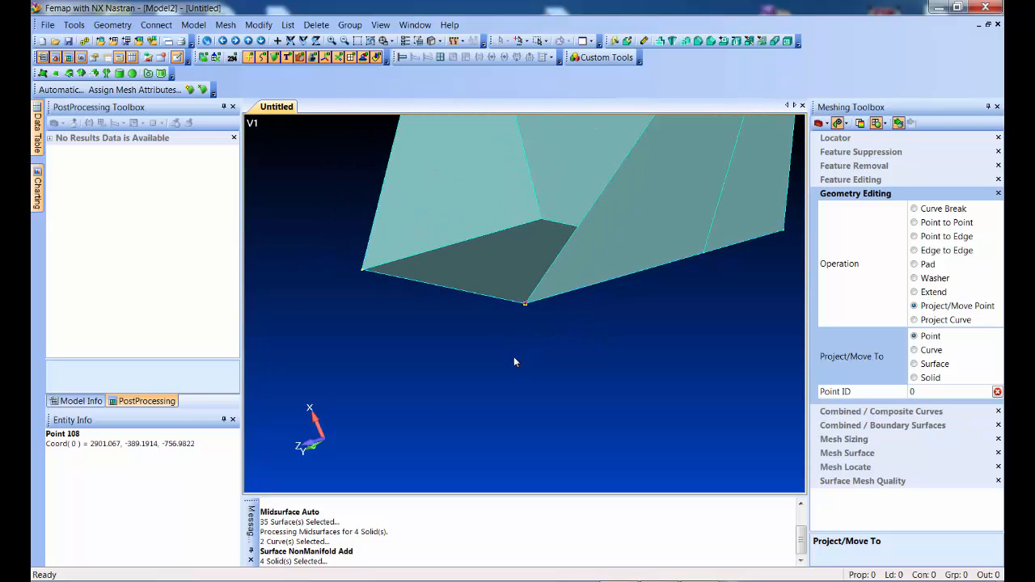
pyautogui.scroll(-5, 514, 362)
pyautogui.keyDown('ctrl'); pyautogui.moveTo(576, 440); pyautogui.dragTo(575, 447, button='middle'); pyautogui.keyUp('ctrl')
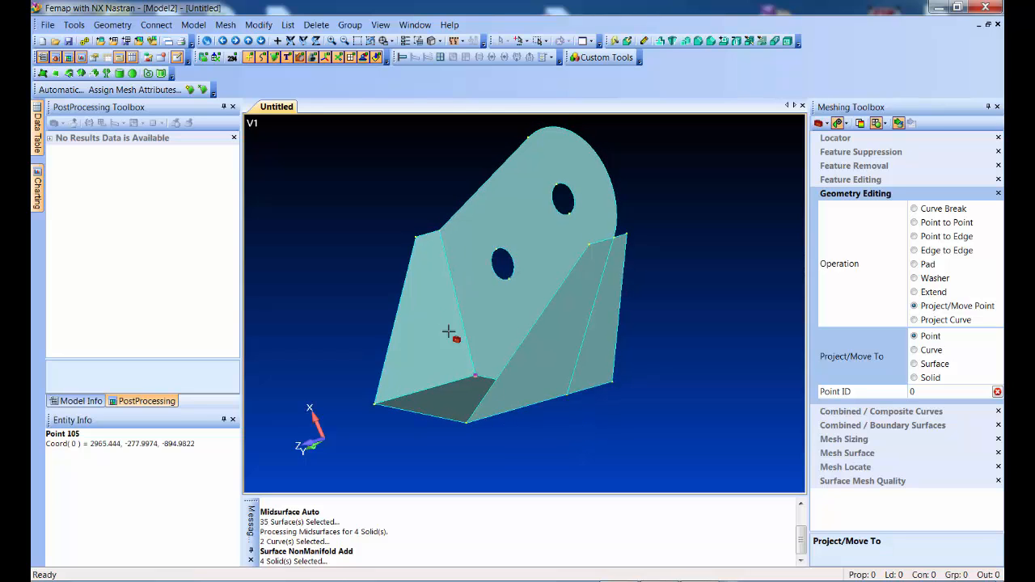
# - Assign mesh attributes to all the bracket's midsurfaces, loading Aluminum 1060 Annealed Wrought from the material library
pyautogui.click(135, 90)
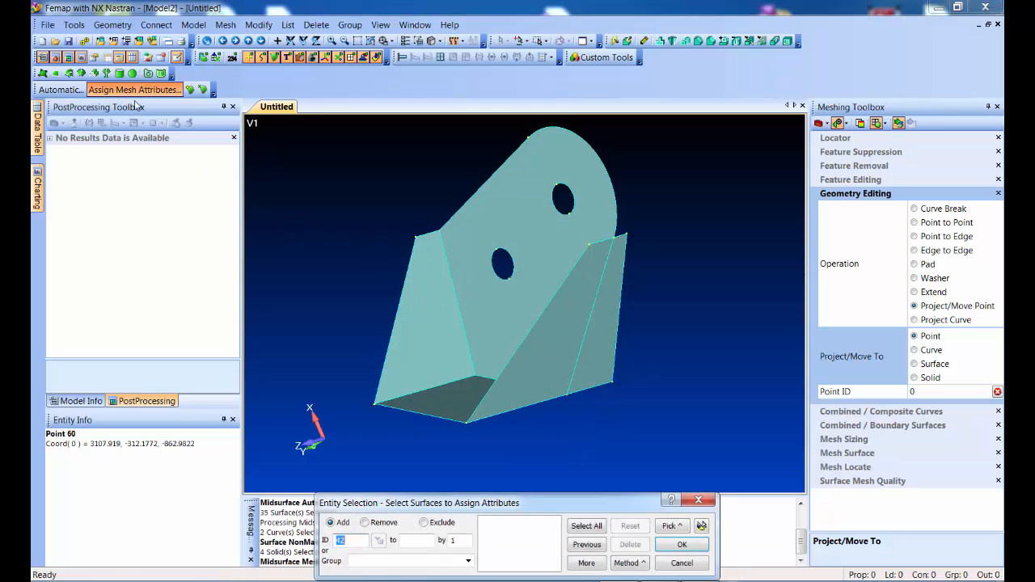
pyautogui.scroll(-3, 315, 170)
pyautogui.moveTo(336, 161); pyautogui.dragTo(642, 418)
pyautogui.click(683, 545)
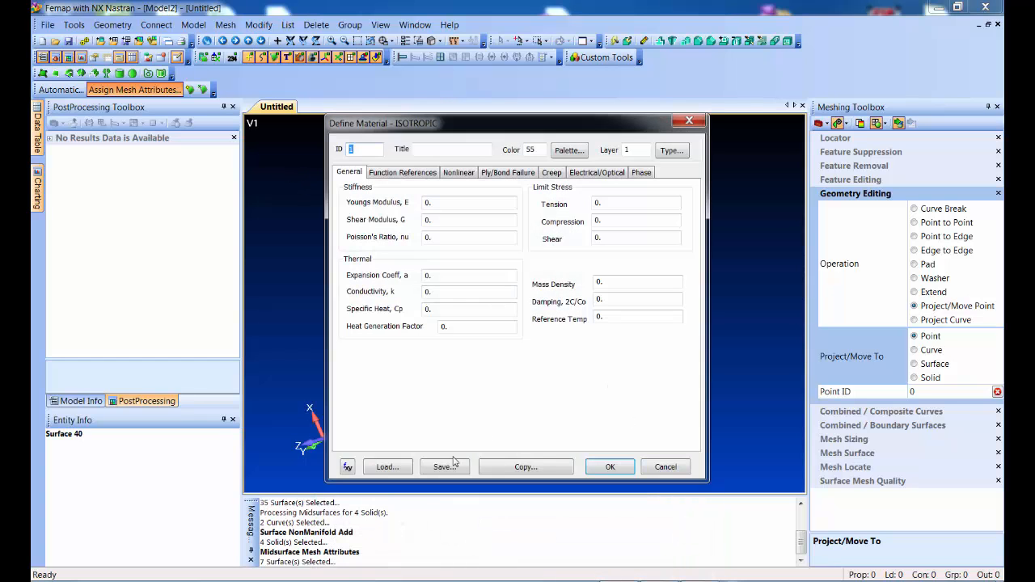
pyautogui.click(388, 467)
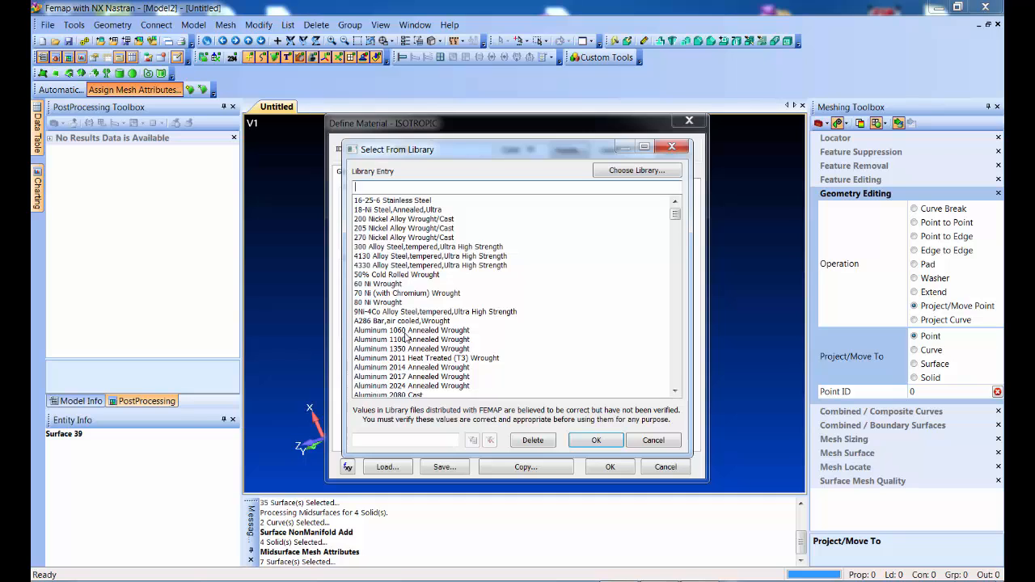
pyautogui.click(409, 330)
pyautogui.click(576, 442)
pyautogui.click(606, 467)
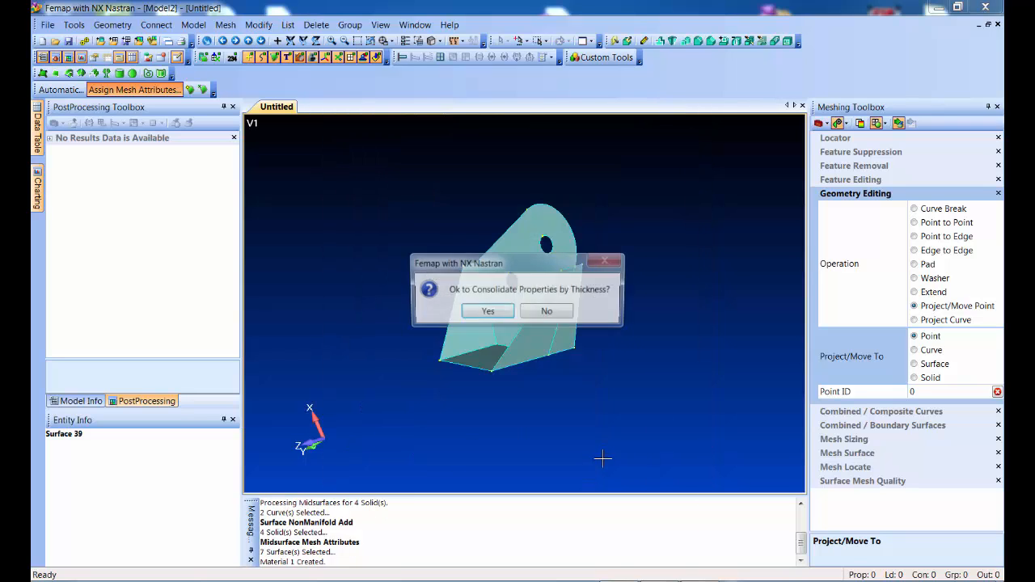
# - Consolidate the plate properties by thickness with a percentage tolerance of 0.1
pyautogui.click(507, 310)
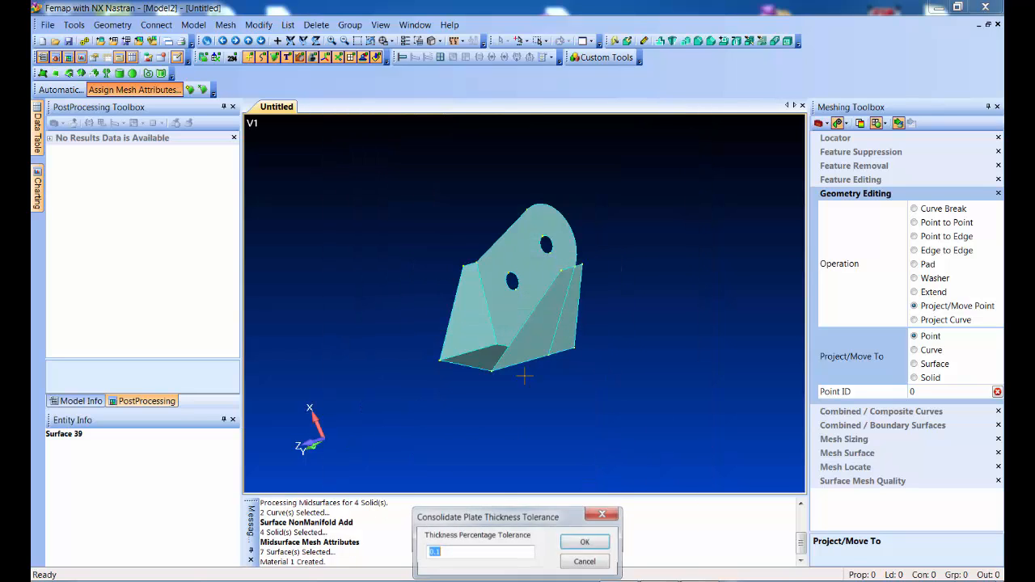
pyautogui.click(586, 545)
pyautogui.scroll(6, 522, 300)
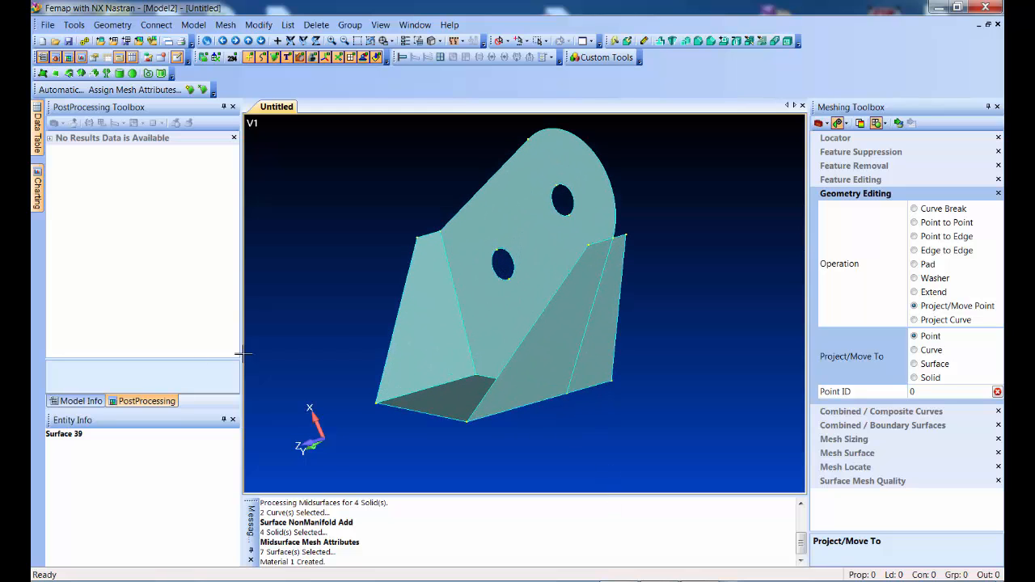
# - Examine which surfaces use each of the three midsurface thickness properties by highlighting them in the model
pyautogui.click(81, 401)
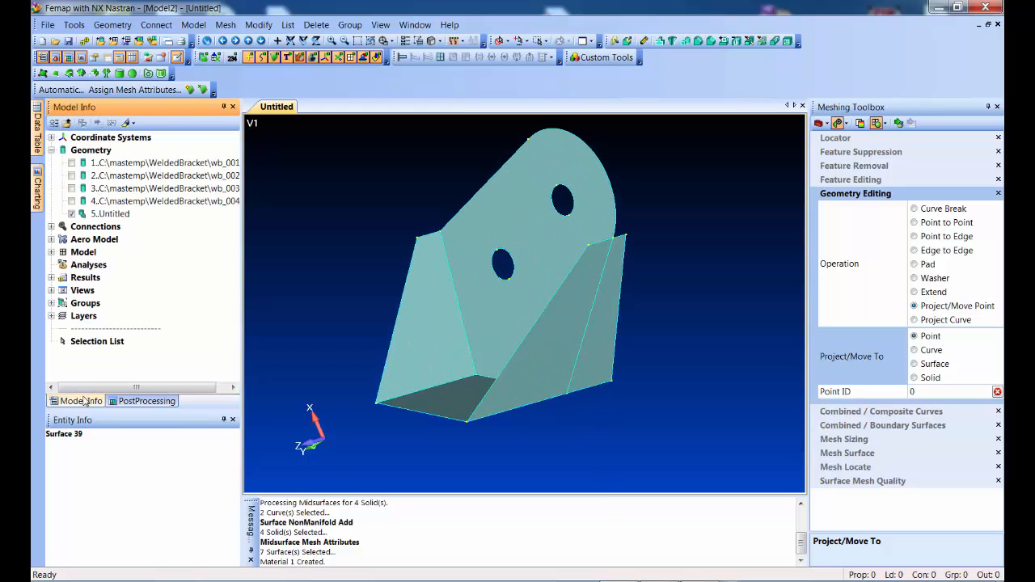
pyautogui.click(51, 252)
pyautogui.click(63, 290)
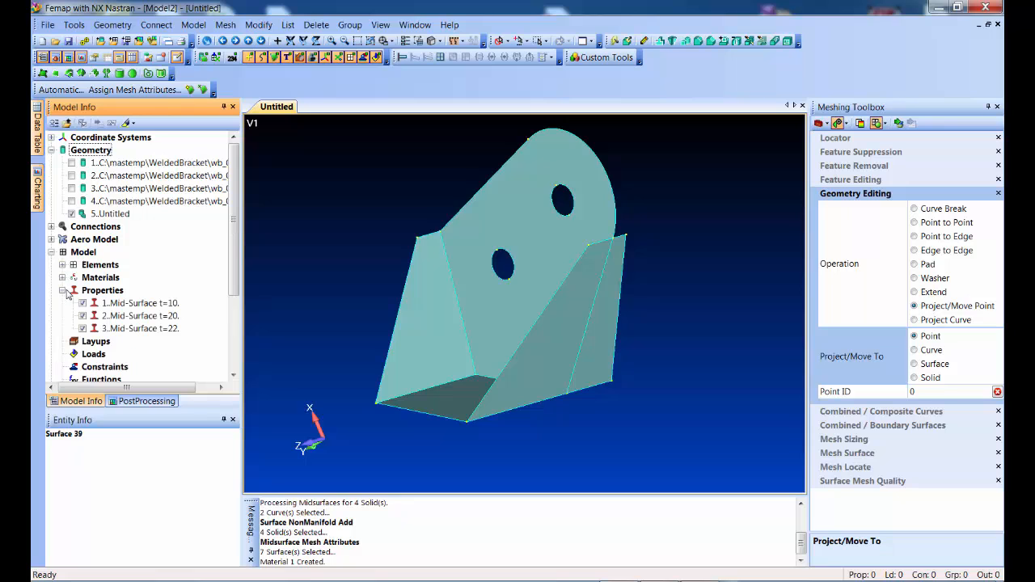
pyautogui.click(157, 306)
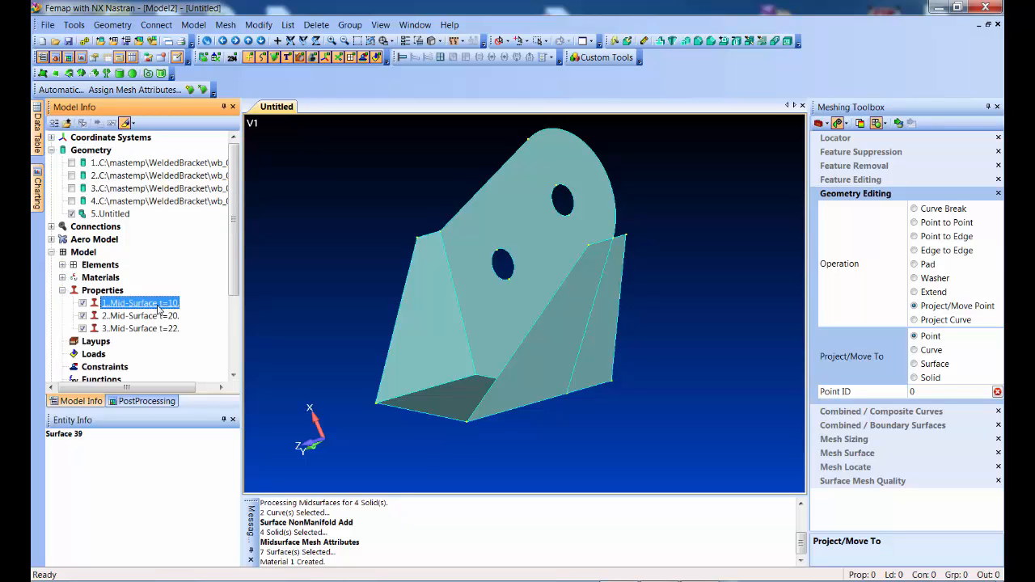
pyautogui.click(164, 321)
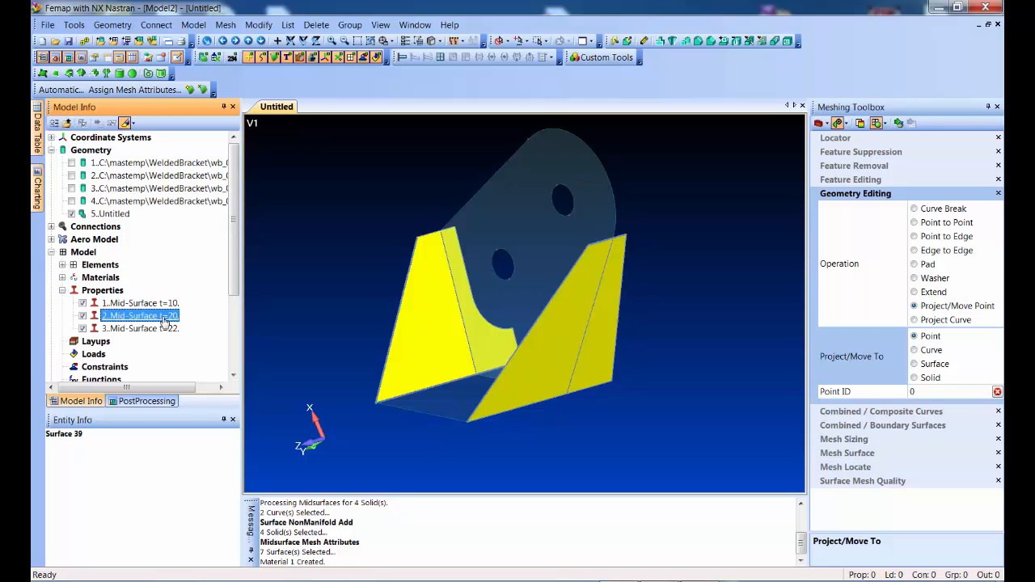
pyautogui.click(166, 328)
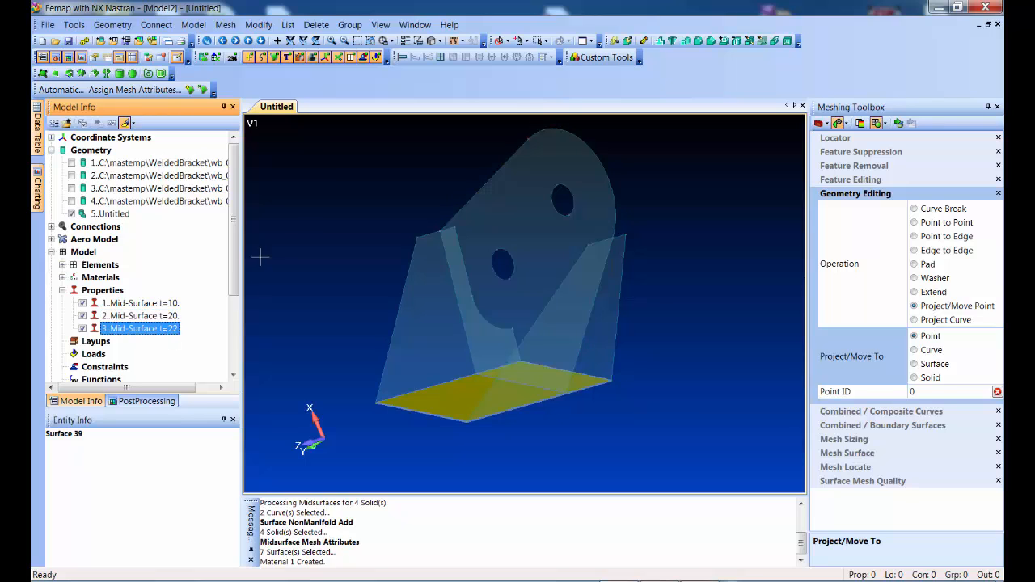
pyautogui.click(298, 226)
pyautogui.scroll(-2, 318, 182)
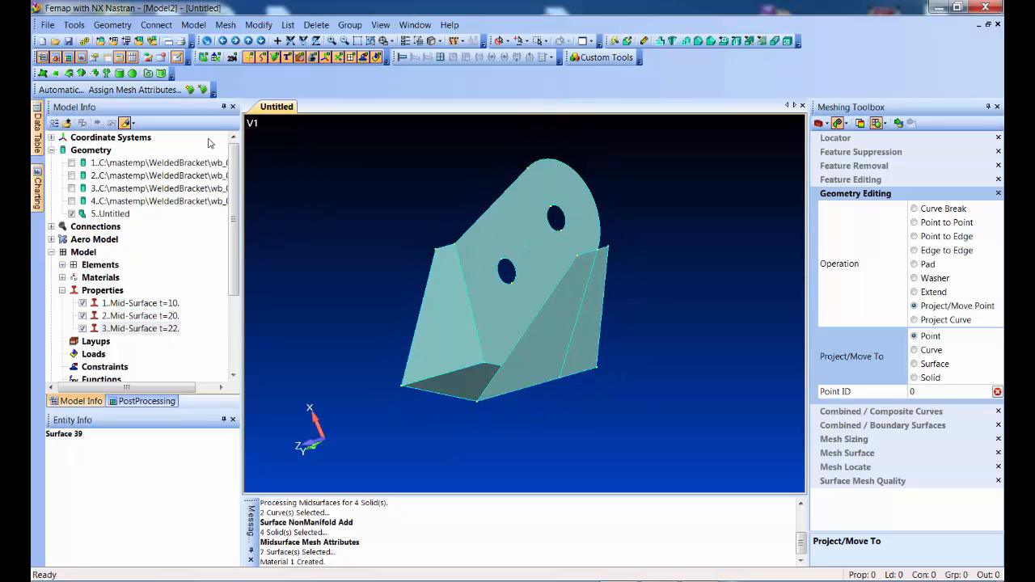
# - Set the mesh size on all the bracket's surfaces with an element size of 16.36076 and Parametric/Equal Length sizing
pyautogui.click(191, 90)
pyautogui.moveTo(325, 136); pyautogui.dragTo(655, 411)
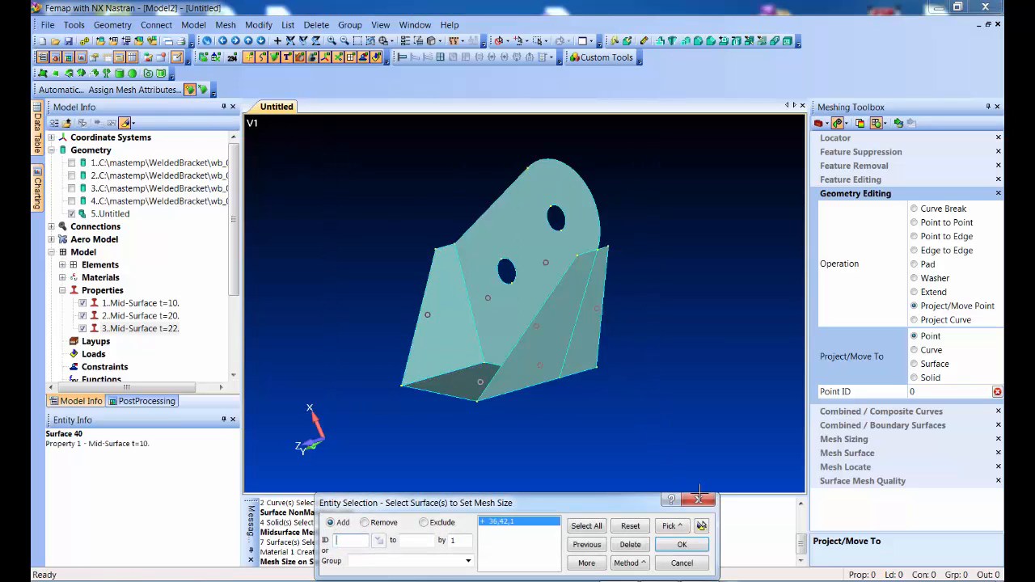
pyautogui.click(682, 545)
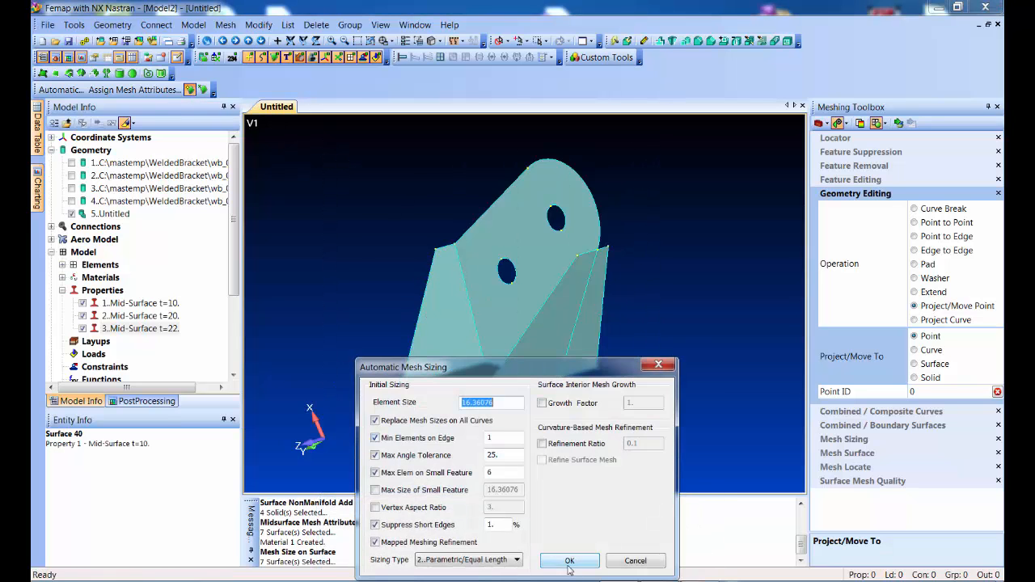
pyautogui.click(569, 564)
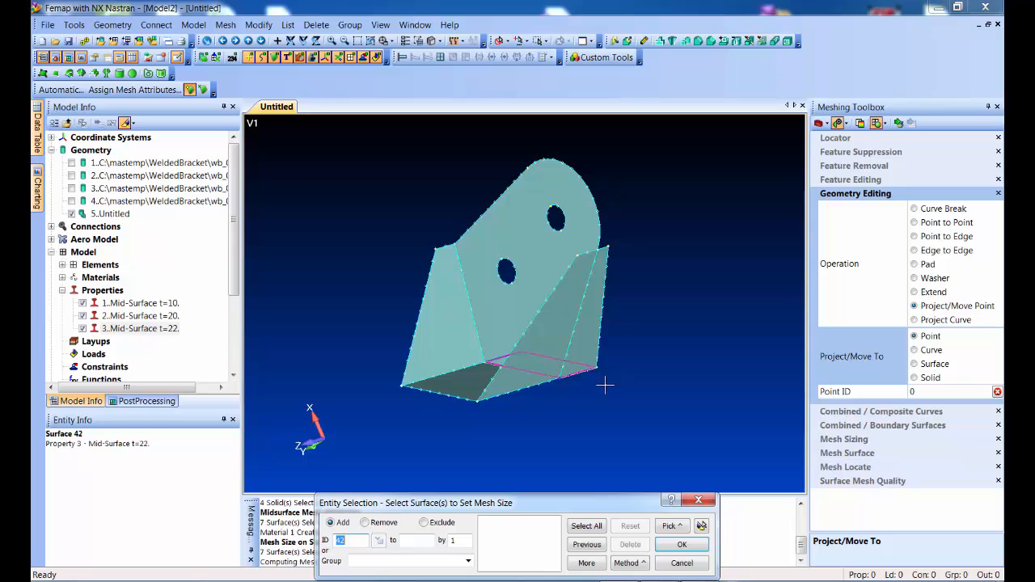
# - Mesh the same set of surfaces using their assigned meshing attributes and inspect the elements along the plate joints
pyautogui.click(203, 90)
pyautogui.click(589, 545)
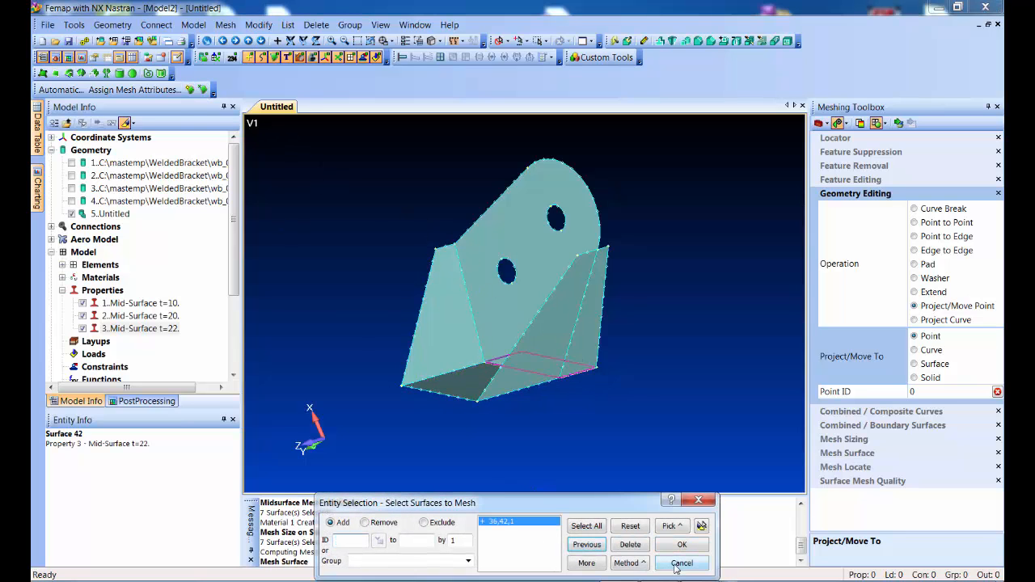
pyautogui.click(681, 546)
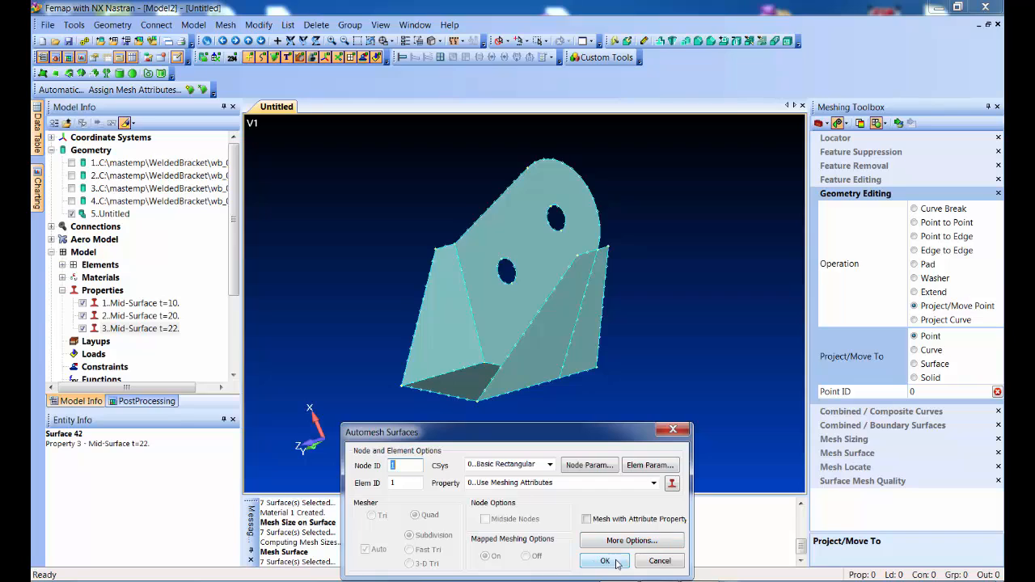
pyautogui.click(605, 560)
pyautogui.moveTo(400, 296); pyautogui.dragTo(449, 296, button='middle')
pyautogui.scroll(4, 450, 298)
pyautogui.moveTo(514, 346)
pyautogui.mouseDown(button='middle')
pyautogui.moveTo(462, 347)
pyautogui.moveTo(466, 329)
pyautogui.moveTo(469, 342)
pyautogui.moveTo(441, 379)
pyautogui.moveTo(550, 372)
pyautogui.moveTo(500, 352)
pyautogui.mouseUp(button='middle')
pyautogui.scroll(5, 474, 386)
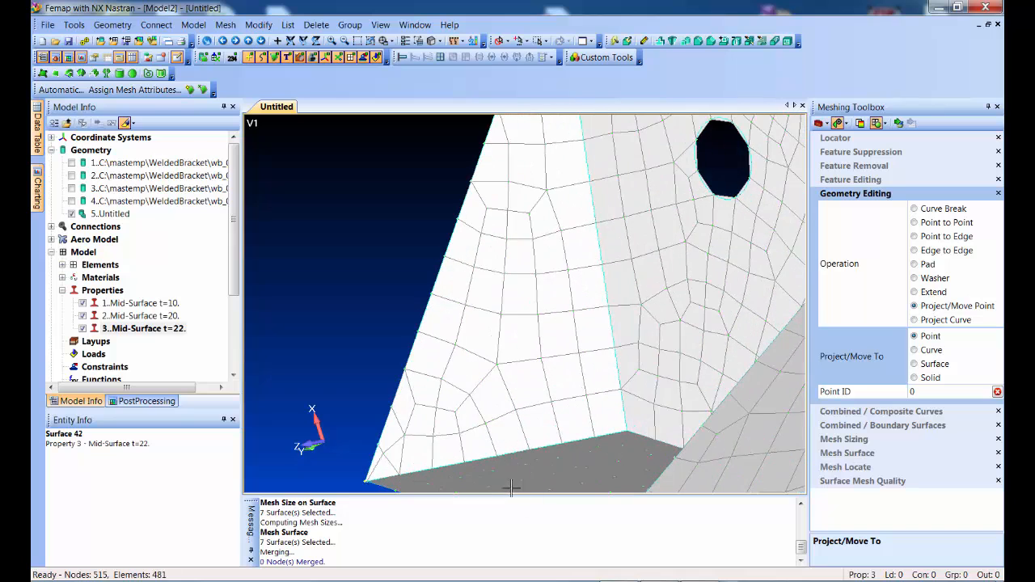
# - Turn on automatic remeshing and move the side plate's stray lower corner point onto the adjacent base-plate corner point with Project/Move Point
pyautogui.scroll(4, 524, 292)
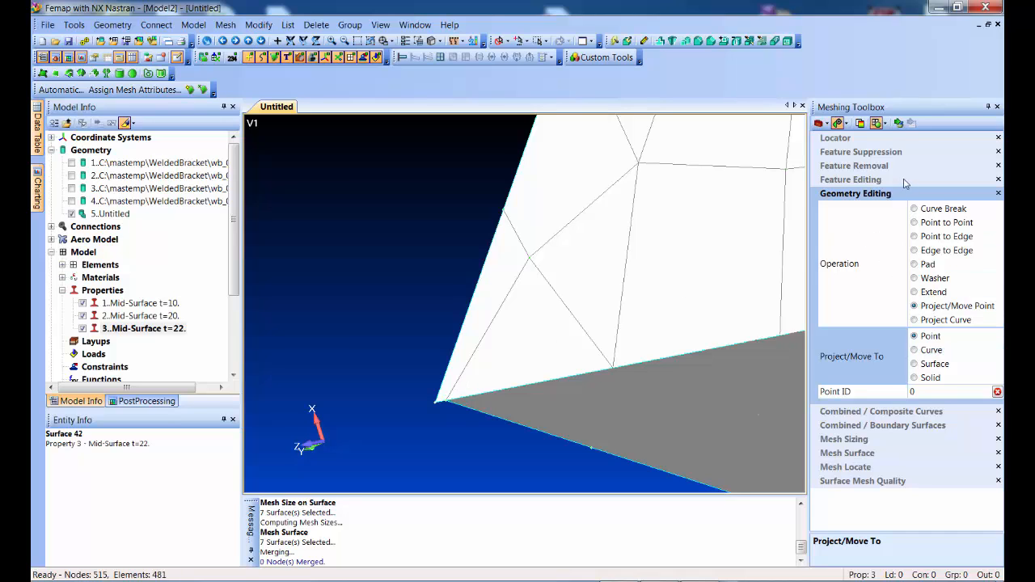
pyautogui.click(427, 410)
pyautogui.click(426, 420)
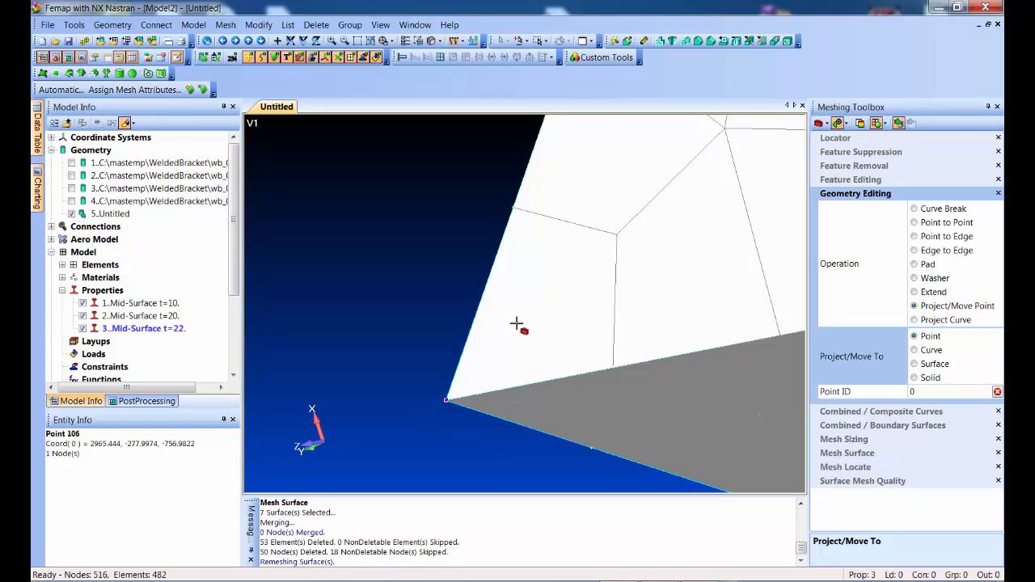
# - Add washers with an offset factor of 1 around both holes of the main plate
pyautogui.scroll(-6, 516, 323)
pyautogui.moveTo(582, 320); pyautogui.dragTo(364, 290, button='middle')
pyautogui.scroll(5, 636, 397)
pyautogui.keyDown('ctrl'); pyautogui.moveTo(700, 394); pyautogui.dragTo(705, 391, button='middle'); pyautogui.keyUp('ctrl')
pyautogui.moveTo(498, 391); pyautogui.dragTo(570, 399, button='middle')
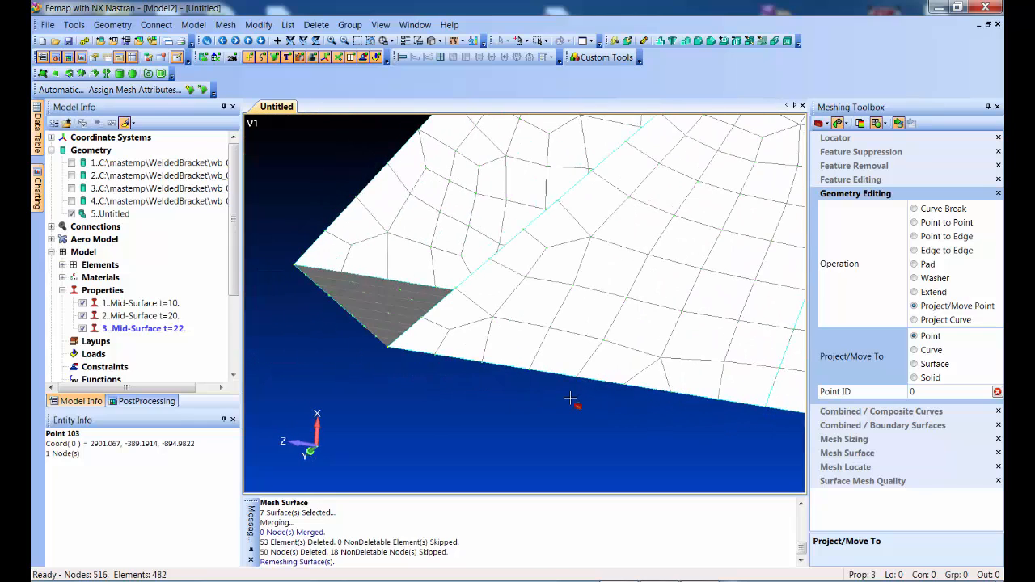
pyautogui.scroll(-5, 576, 407)
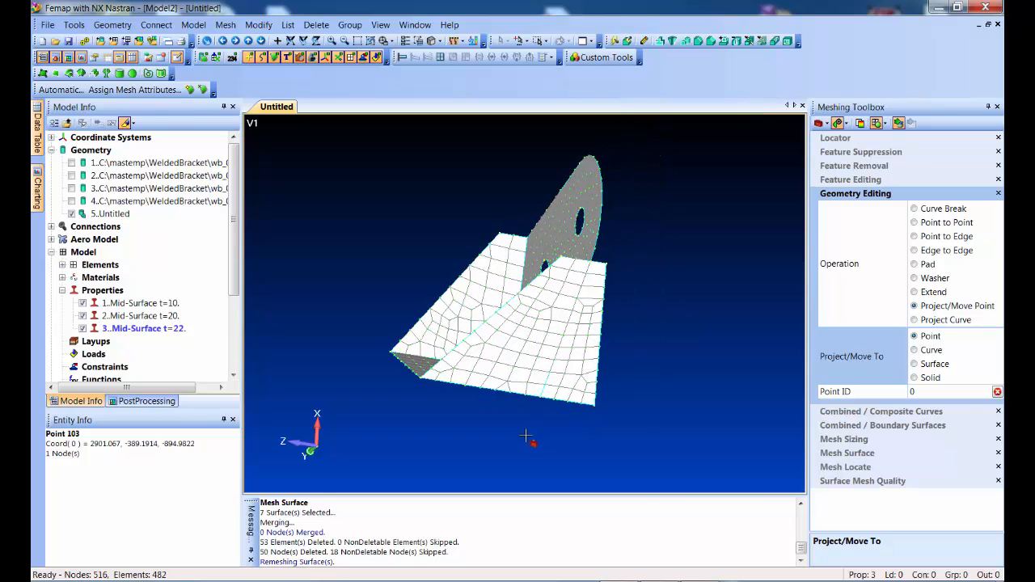
pyautogui.moveTo(650, 350); pyautogui.dragTo(760, 339, button='middle')
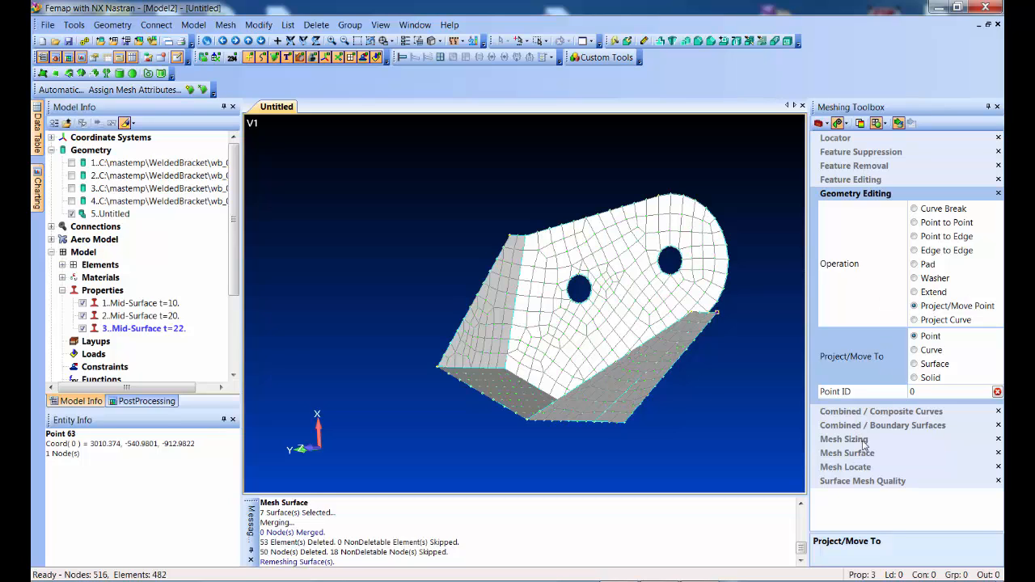
pyautogui.click(927, 278)
pyautogui.click(698, 265)
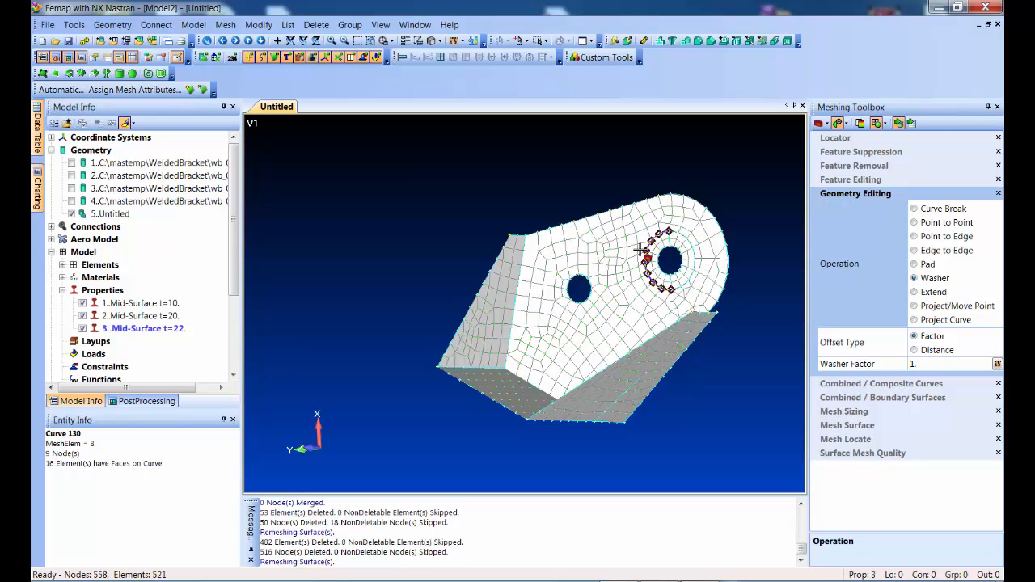
pyautogui.click(604, 281)
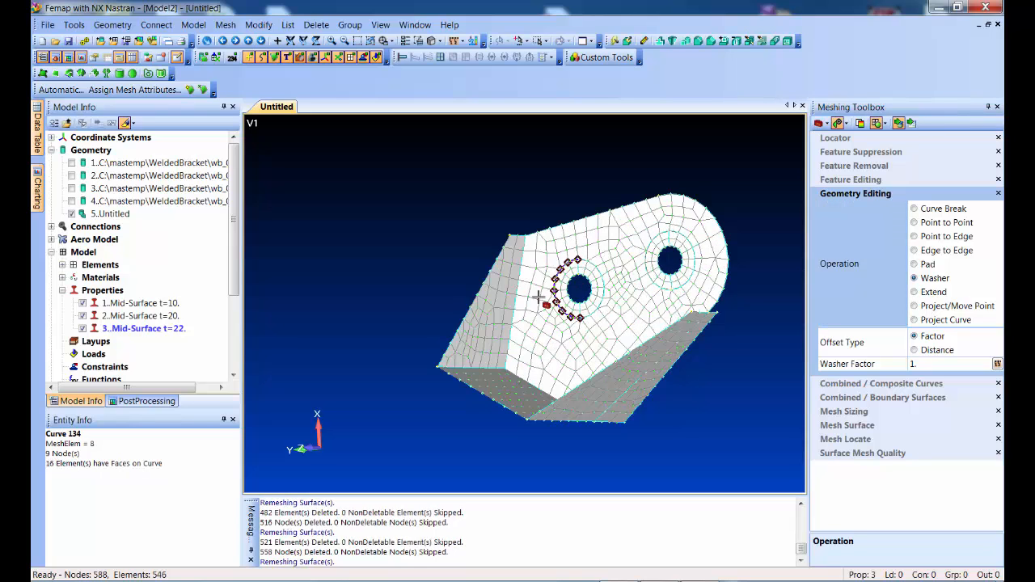
# - Increase the mesh sizing of the upper hole's washer by one element per pick, on its radial curve and both hole-edge curves
pyautogui.moveTo(503, 356); pyautogui.dragTo(557, 352, button='middle')
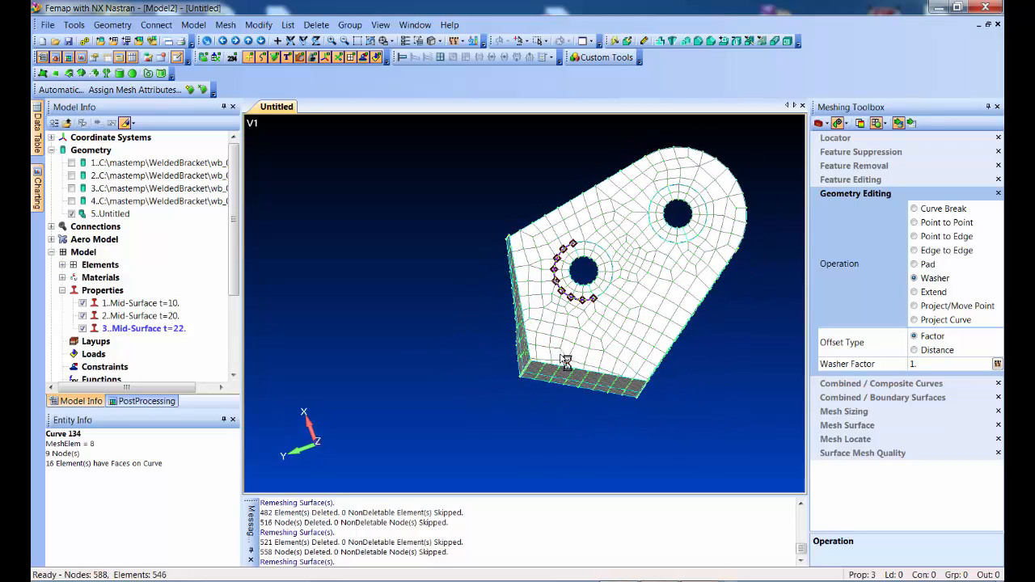
pyautogui.scroll(4, 558, 353)
pyautogui.keyDown('ctrl'); pyautogui.moveTo(627, 269); pyautogui.dragTo(397, 352, button='middle'); pyautogui.keyUp('ctrl')
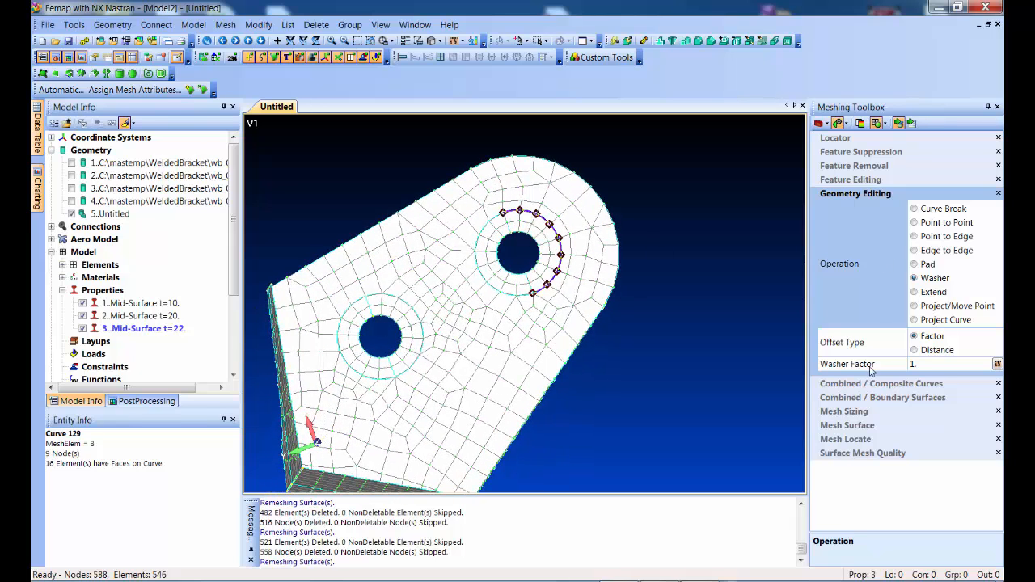
pyautogui.click(843, 411)
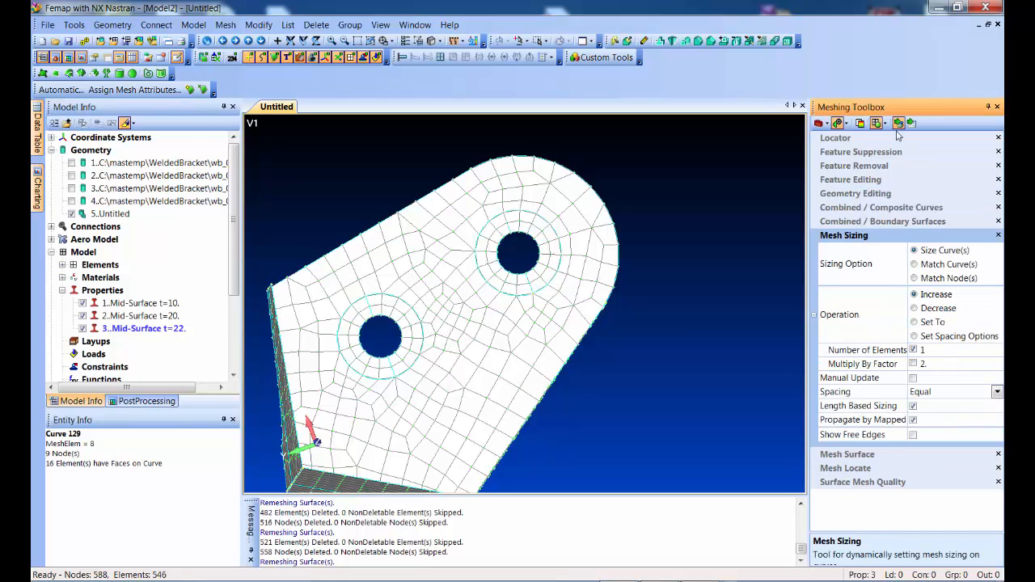
pyautogui.click(512, 230)
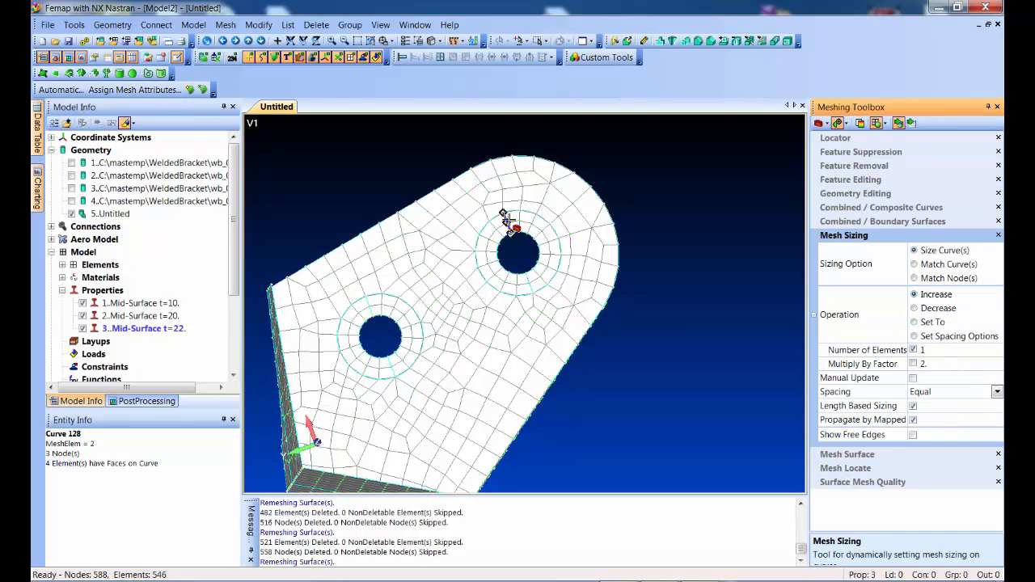
pyautogui.click(509, 234)
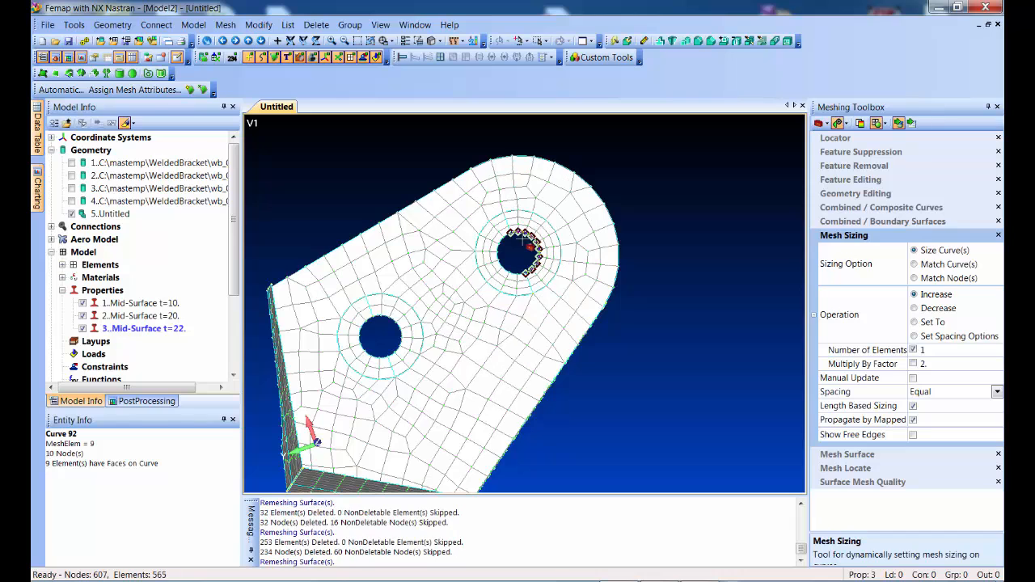
pyautogui.click(500, 255)
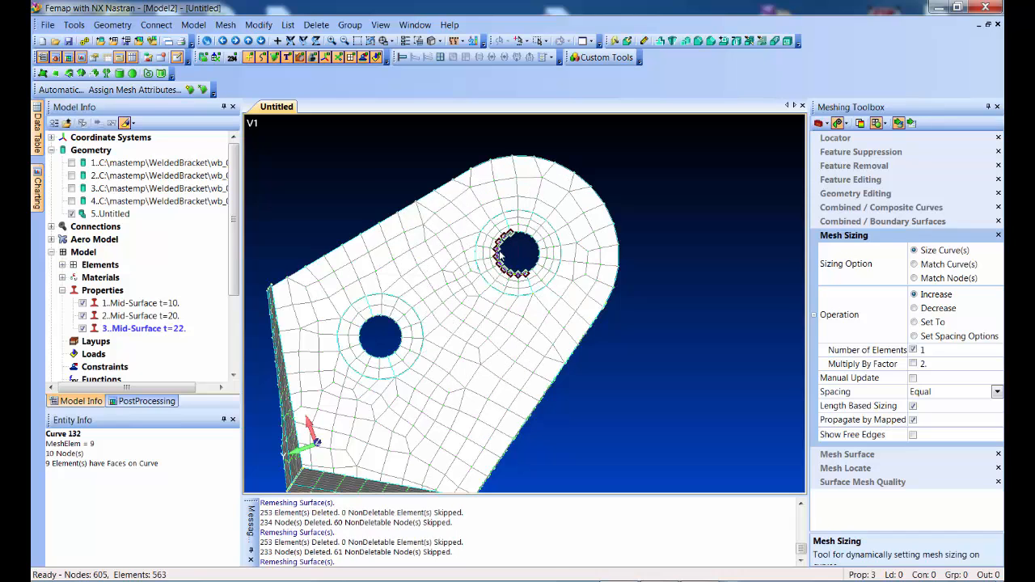
# - Increase the element counts across and around the lower hole's washer, then refine the main plate mesh further, by one element per pick
pyautogui.click(367, 307)
pyautogui.click(395, 361)
pyautogui.click(390, 340)
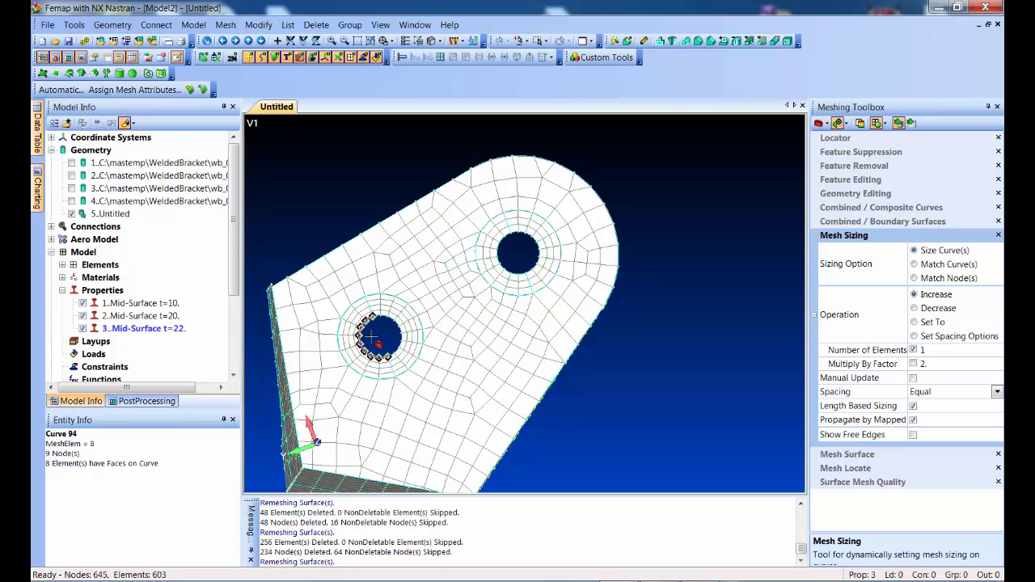
pyautogui.click(368, 331)
pyautogui.scroll(-1, 606, 417)
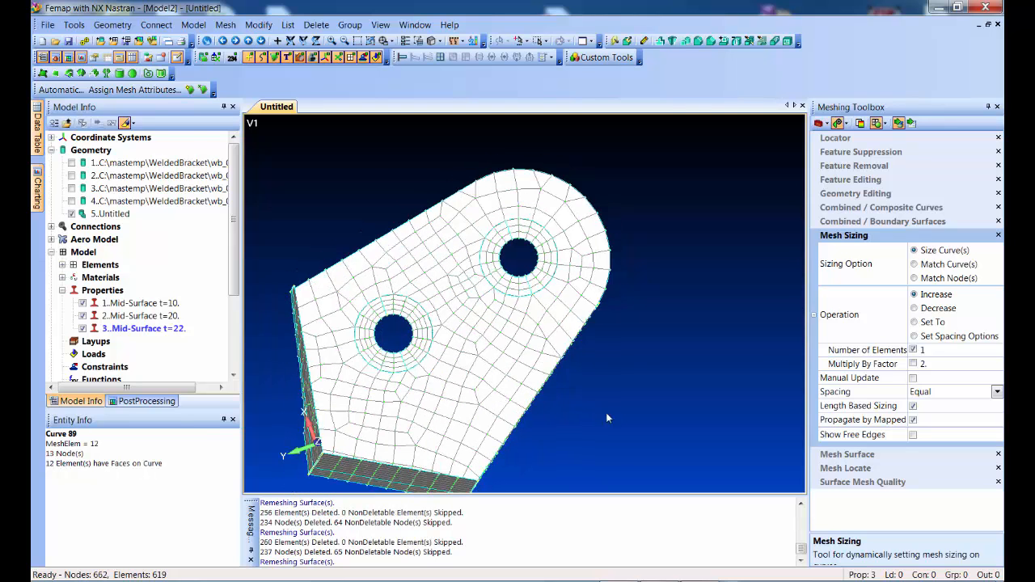
pyautogui.click(686, 327)
pyautogui.click(660, 240)
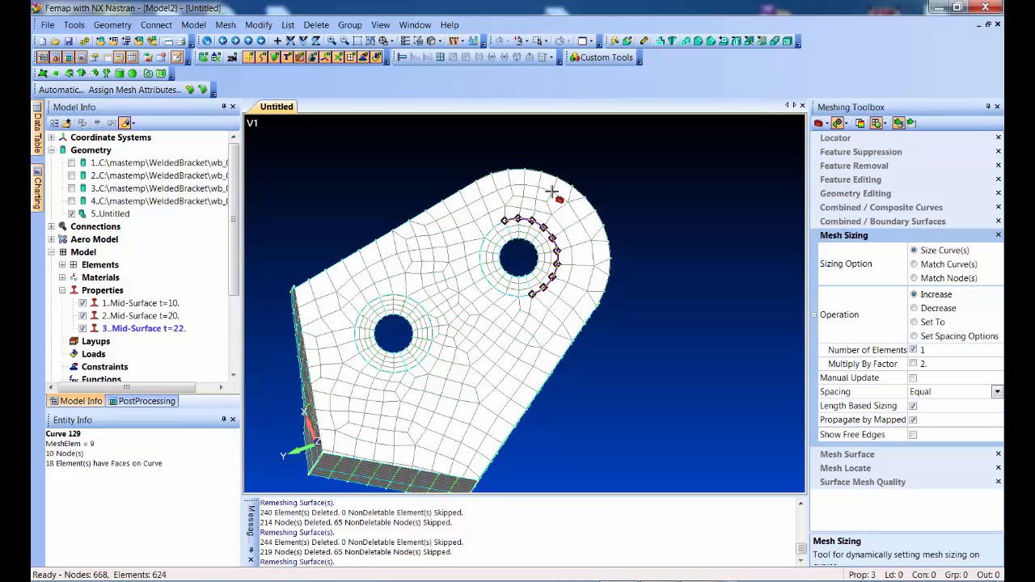
# - Split the main plate with Point to Edge from both ends of the rounded outer arc to the upper hole's washer edge
pyautogui.click(864, 194)
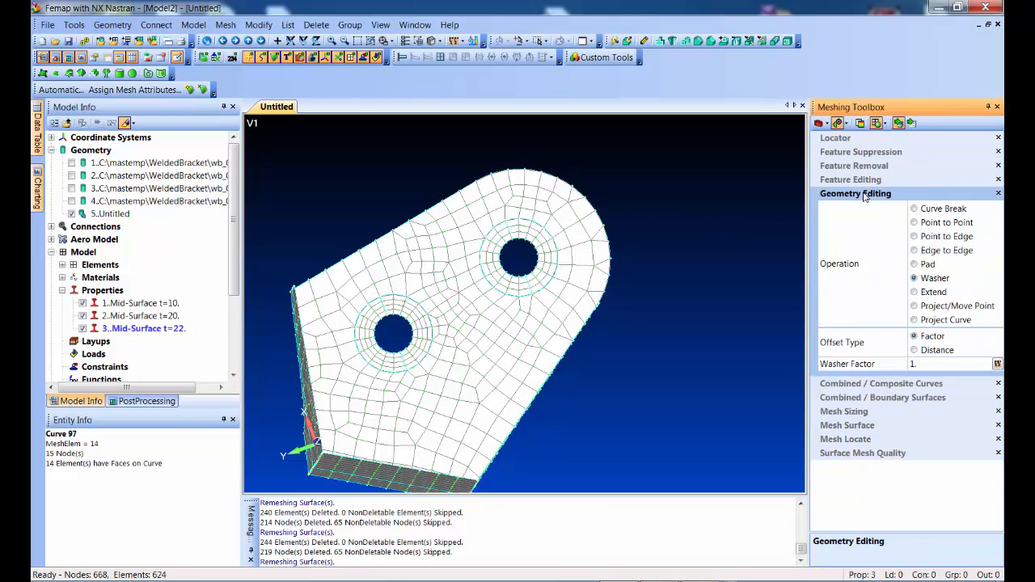
pyautogui.click(921, 237)
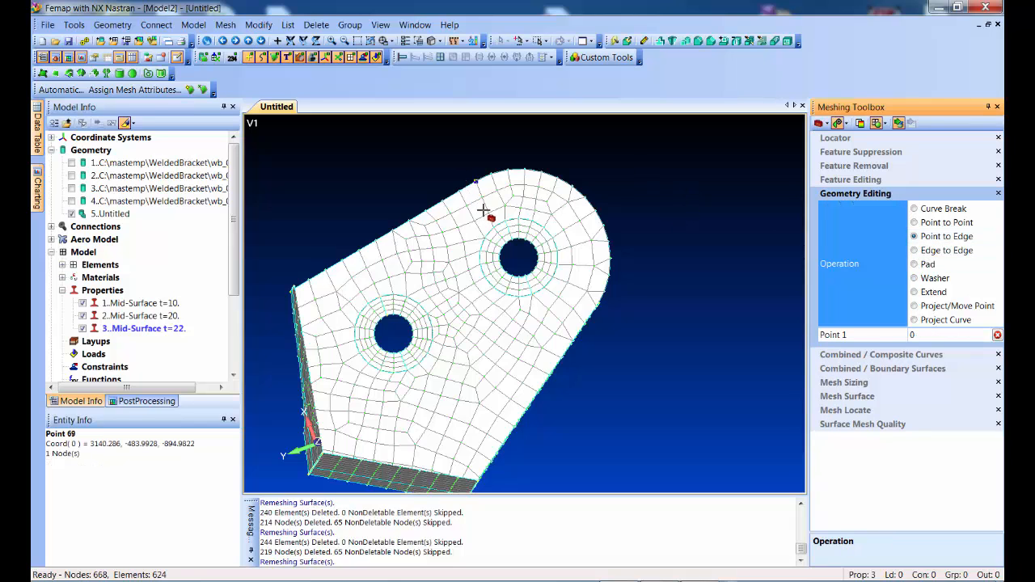
pyautogui.click(478, 183)
pyautogui.click(485, 228)
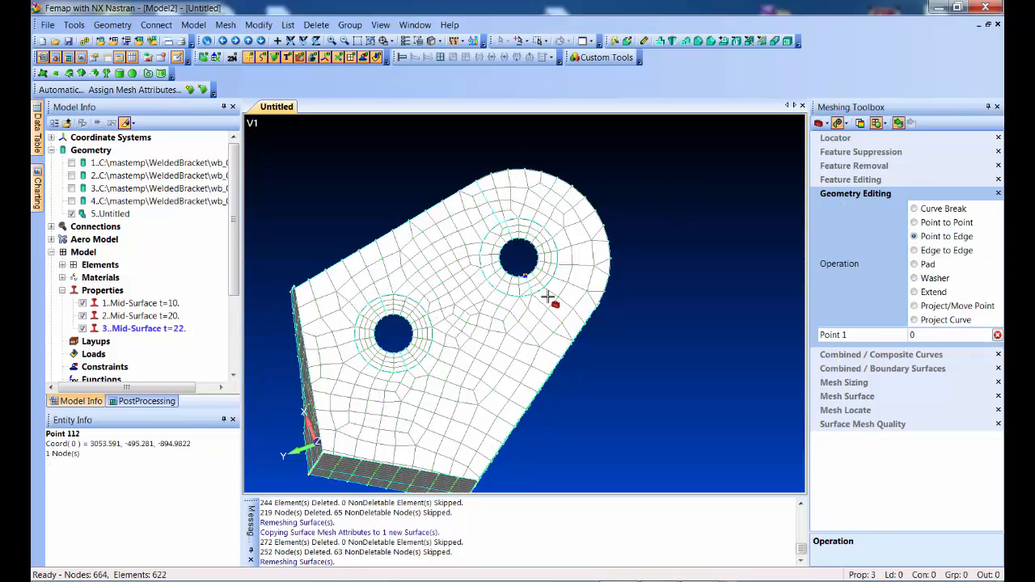
pyautogui.moveTo(686, 296); pyautogui.dragTo(600, 309, button='middle')
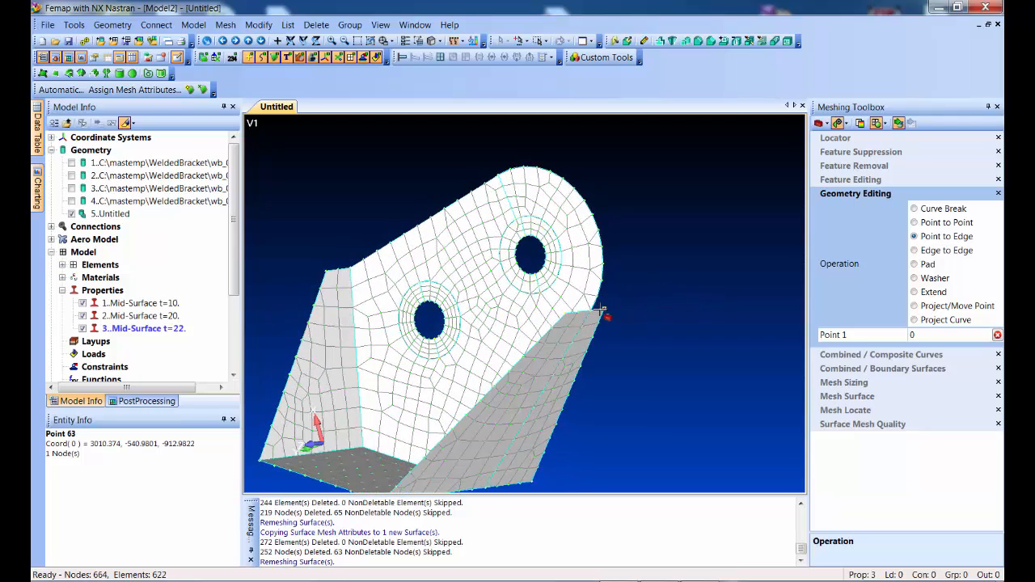
pyautogui.click(591, 314)
pyautogui.click(558, 277)
pyautogui.moveTo(710, 257); pyautogui.dragTo(719, 234, button='middle')
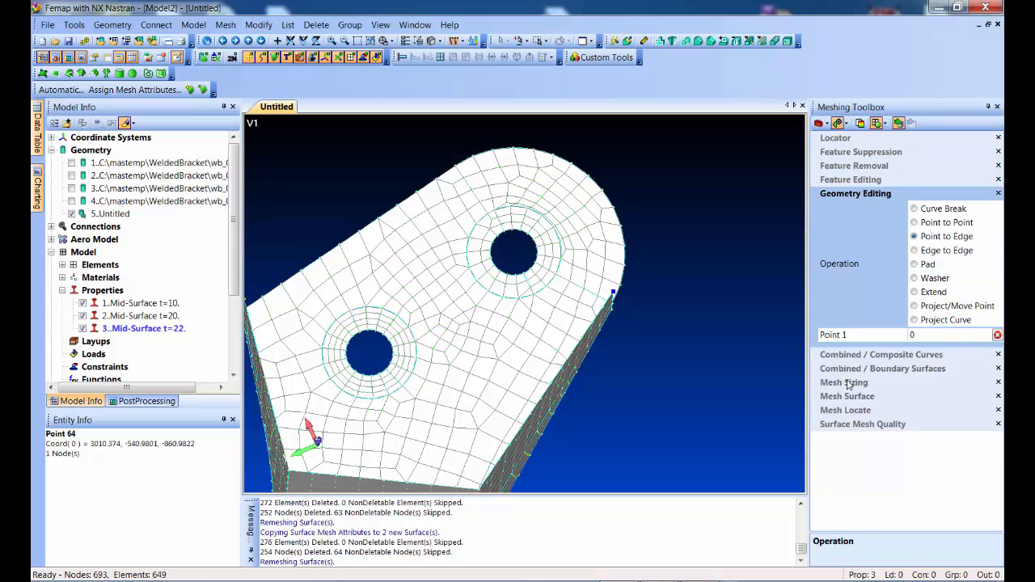
# - Increase the element count on the upper washer's outer curve facing the rounded end, one element per pick, until the mesh there is regular
pyautogui.click(844, 382)
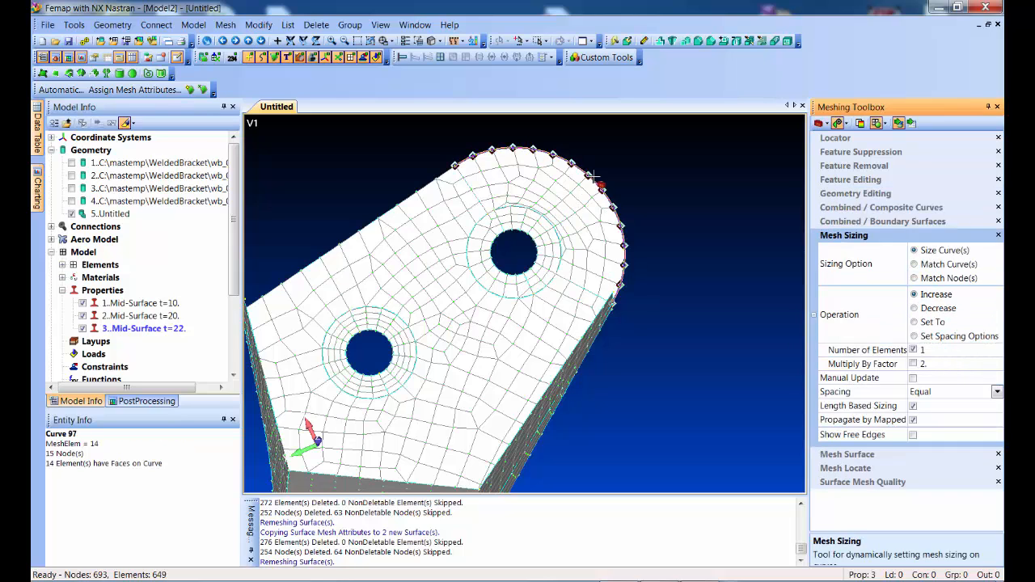
pyautogui.click(562, 210)
pyautogui.click(561, 211)
pyautogui.click(558, 214)
pyautogui.click(553, 219)
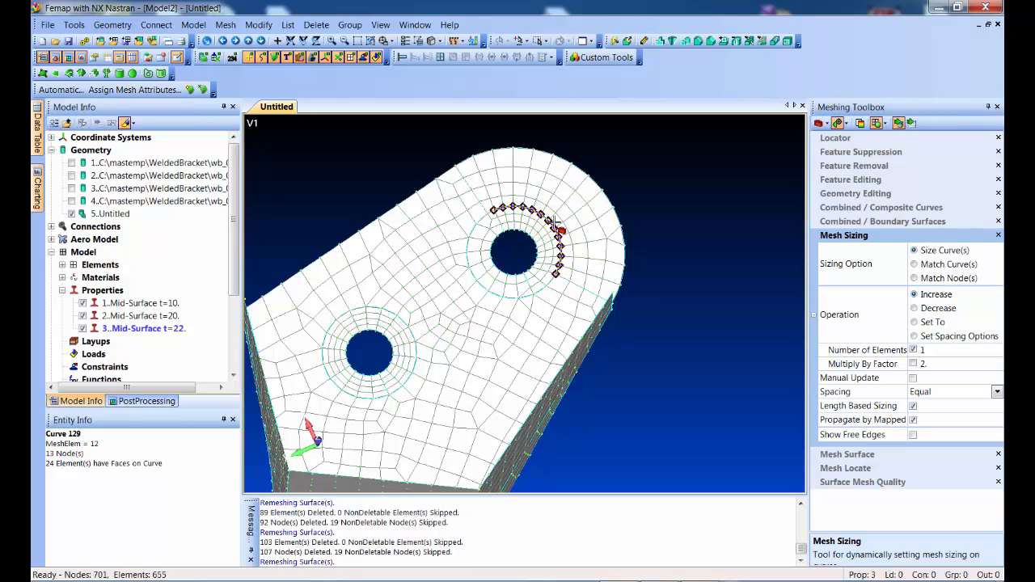
pyautogui.click(555, 221)
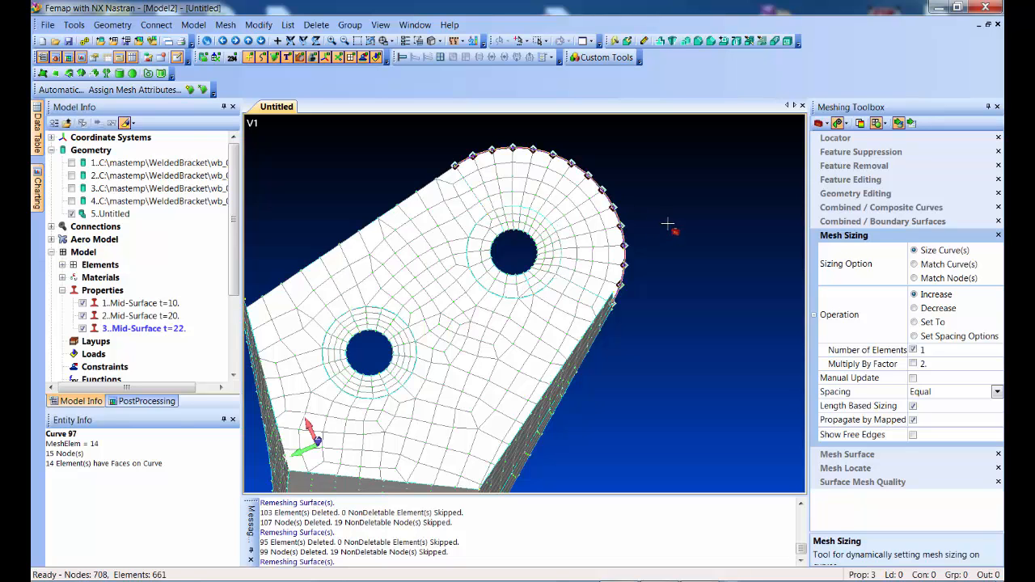
pyautogui.click(584, 226)
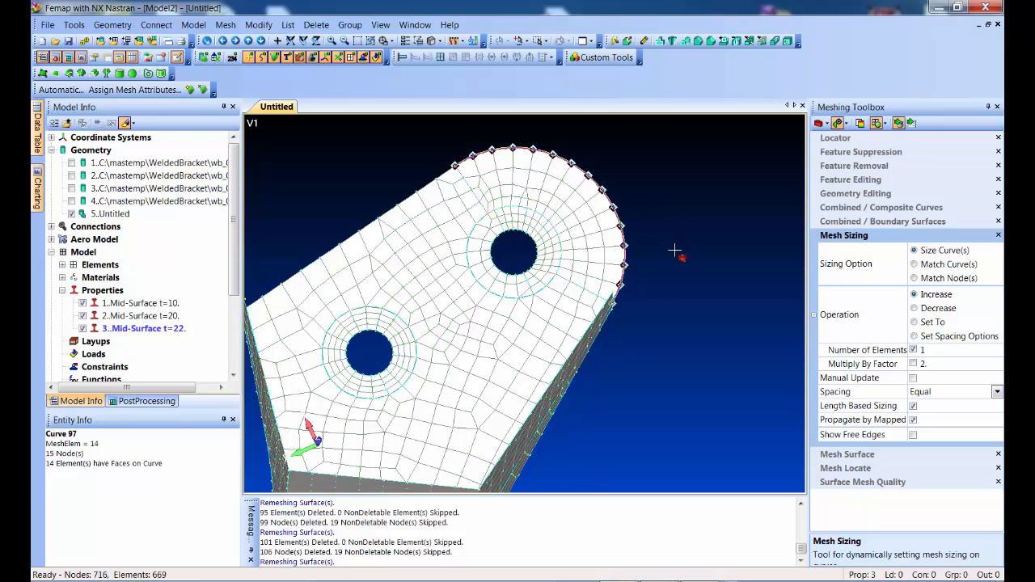
# - Add one element along the rounded outer arc and refine the upper washer's curve on the side facing the lower hole
pyautogui.moveTo(674, 251); pyautogui.dragTo(701, 256, button='middle')
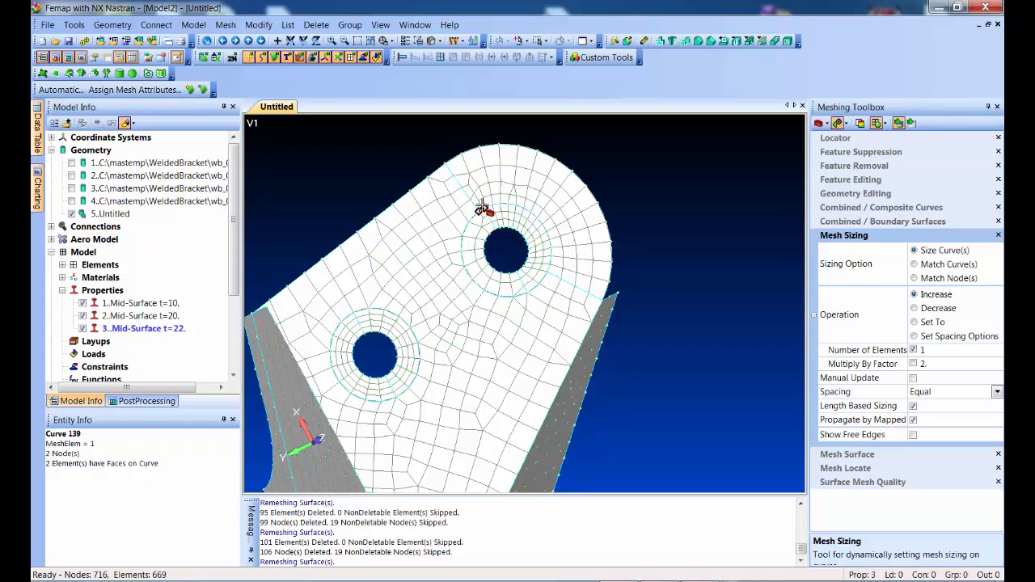
pyautogui.click(540, 155)
pyautogui.moveTo(746, 303); pyautogui.dragTo(705, 306, button='middle')
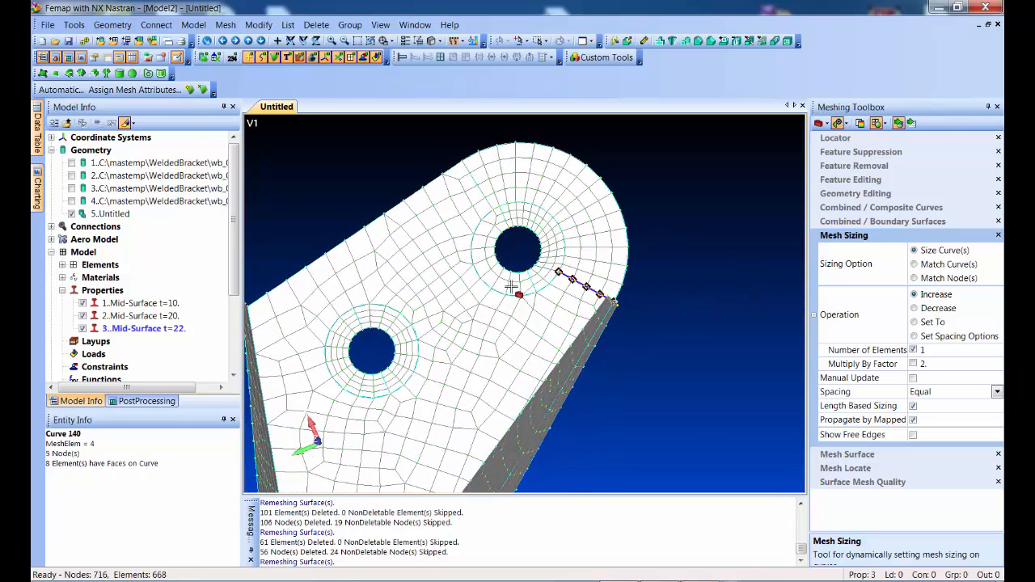
pyautogui.click(452, 257)
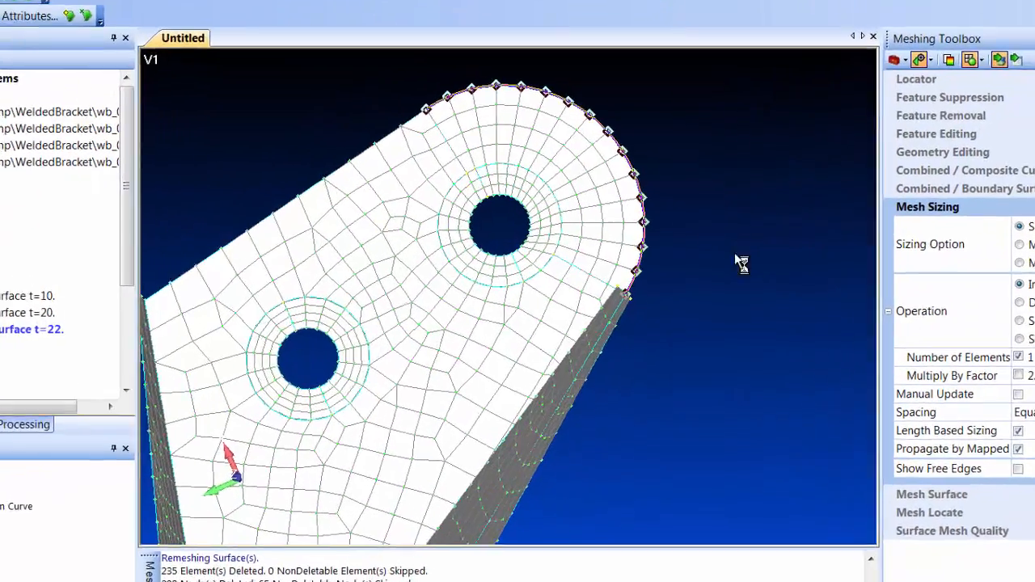
pyautogui.scroll(-3, 736, 255)
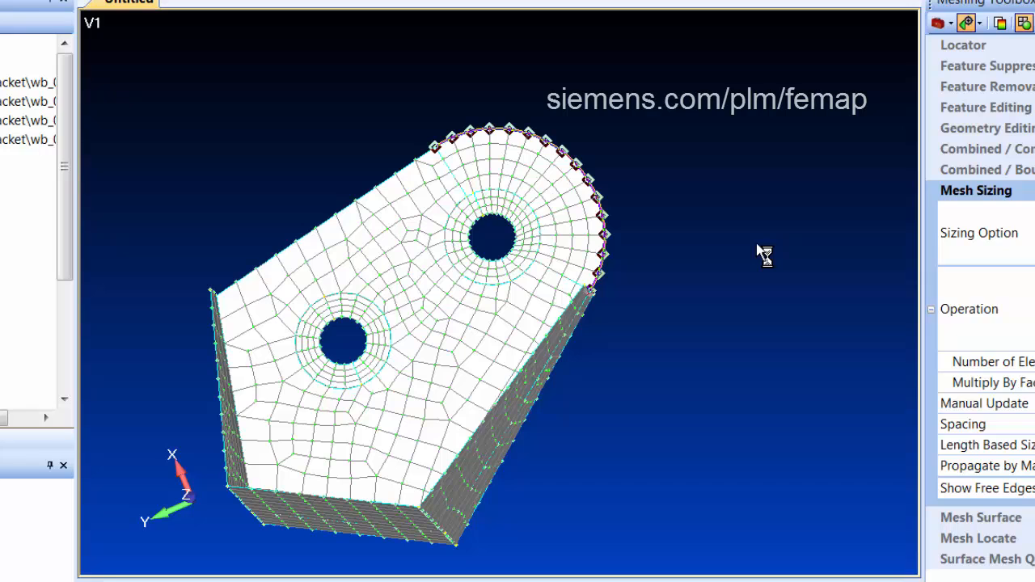